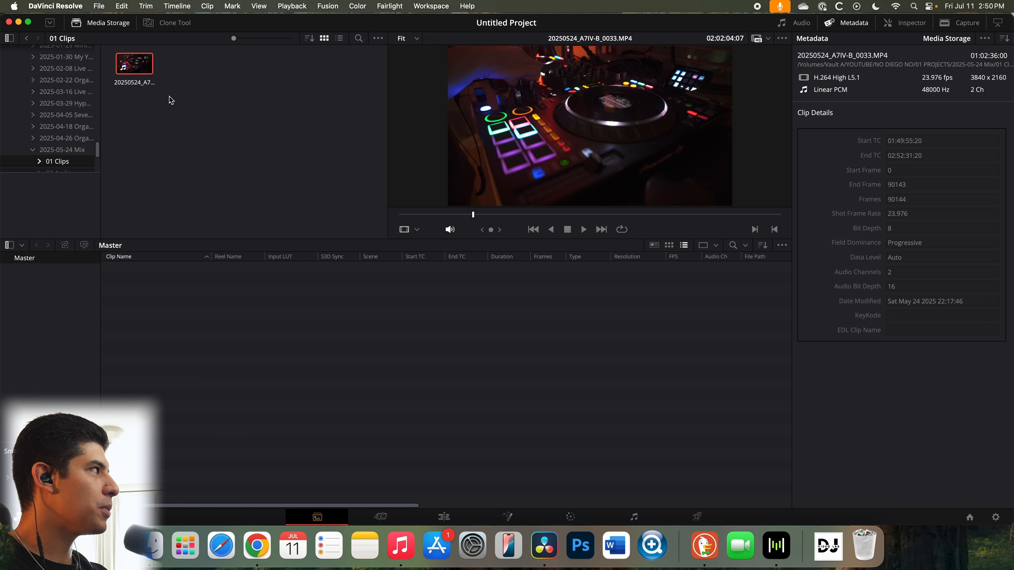
Add 20250524_A7IV-B_0033.MP4 to the Master bin and change the project frame rate to match the clip
drag(134, 69, 239, 344)
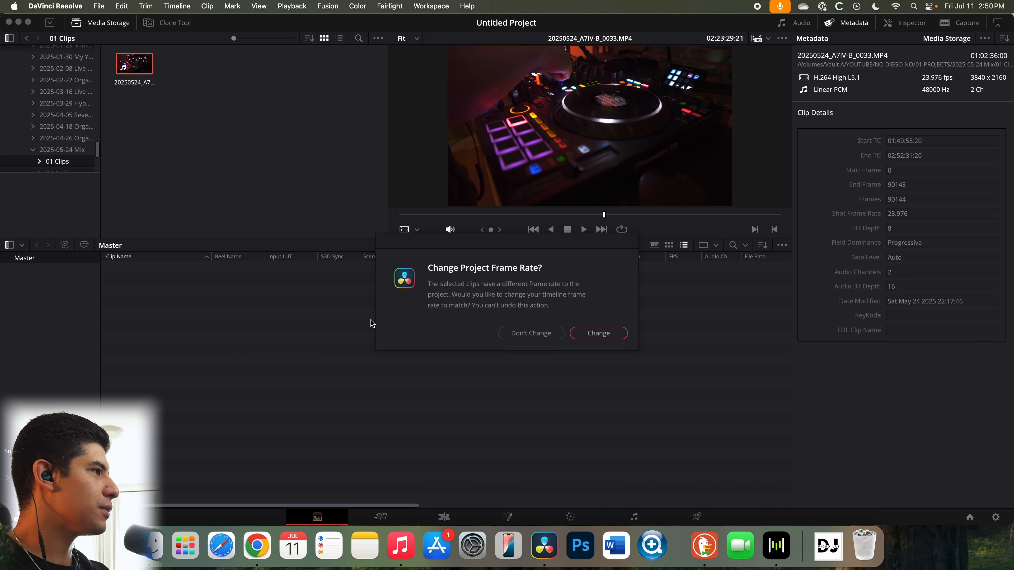
click(598, 334)
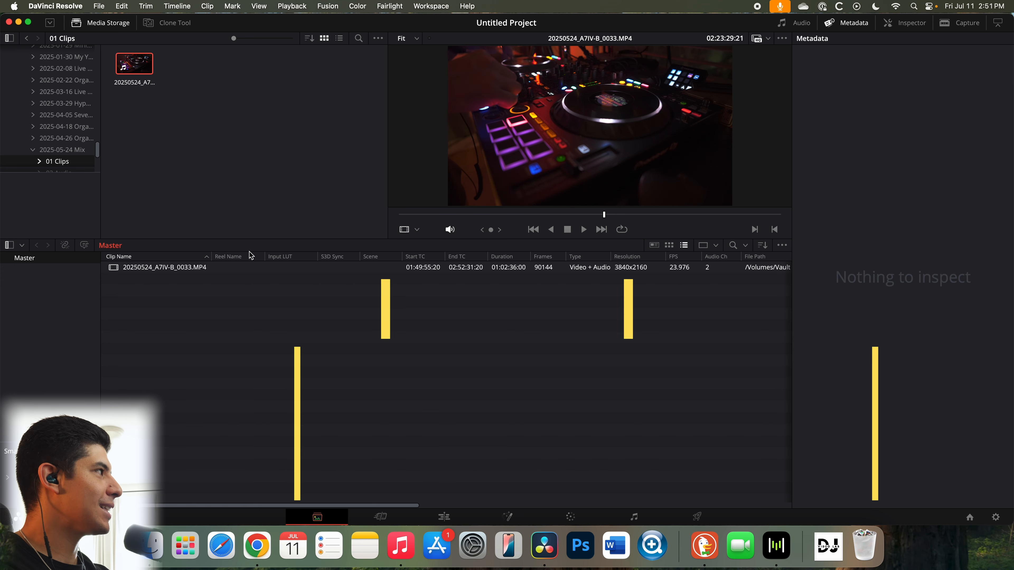
Preview the recording 250524-000.wav from the 02 Audio folder and add it to the Master bin
scroll(56, 132, down, 3)
click(59, 119)
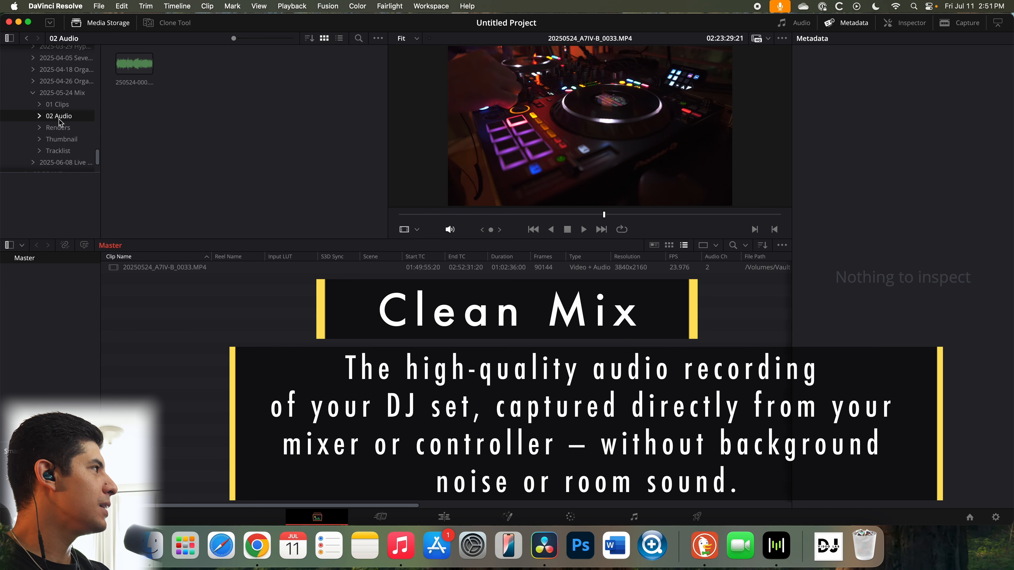
click(131, 67)
click(129, 65)
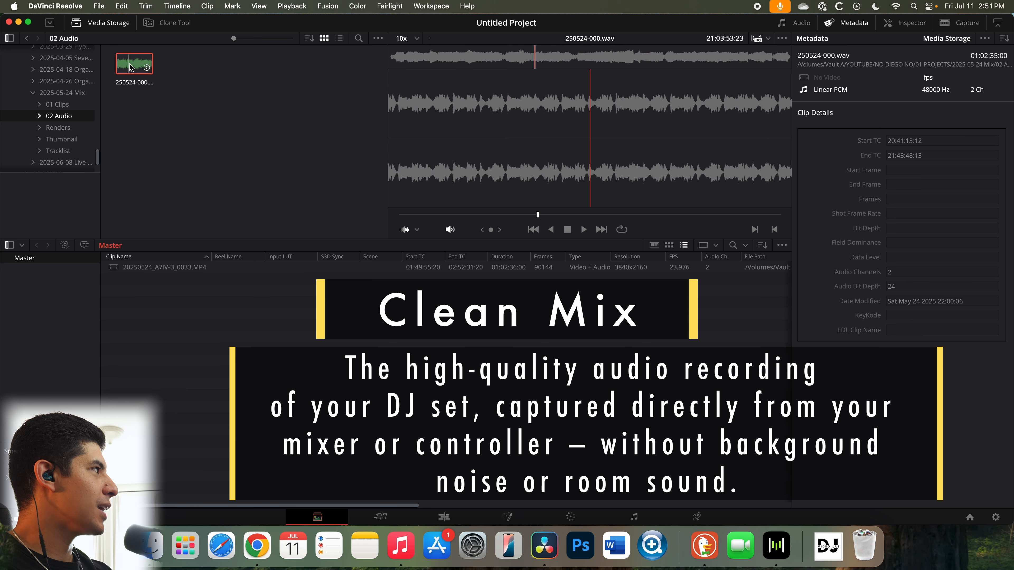
click(528, 216)
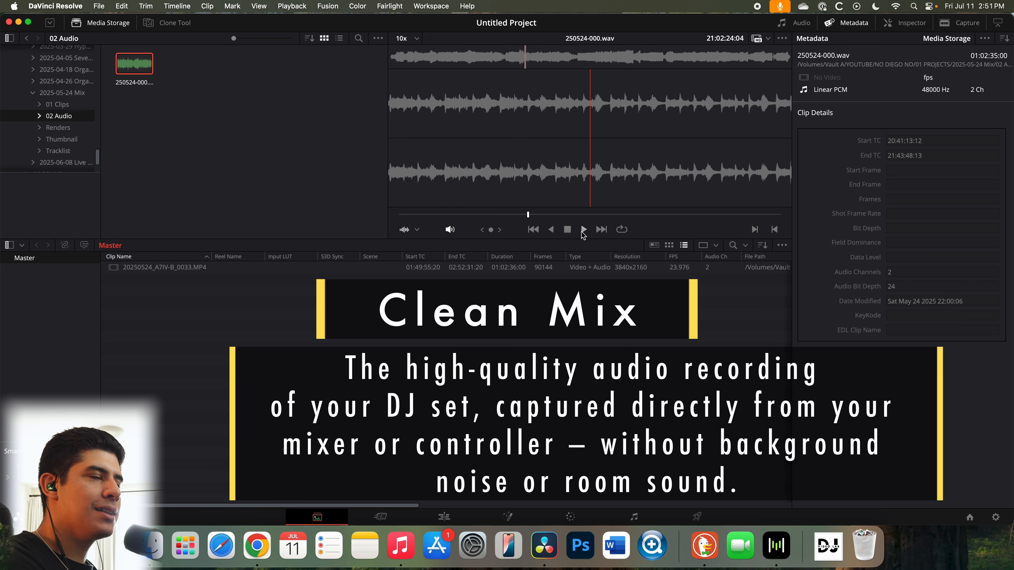
click(583, 230)
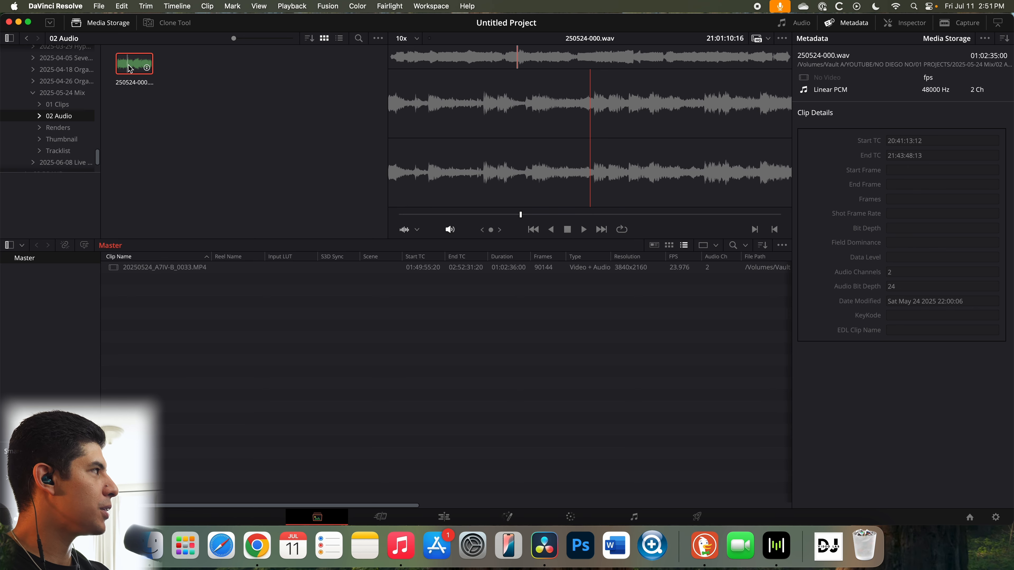
drag(138, 68, 176, 256)
drag(175, 255, 177, 333)
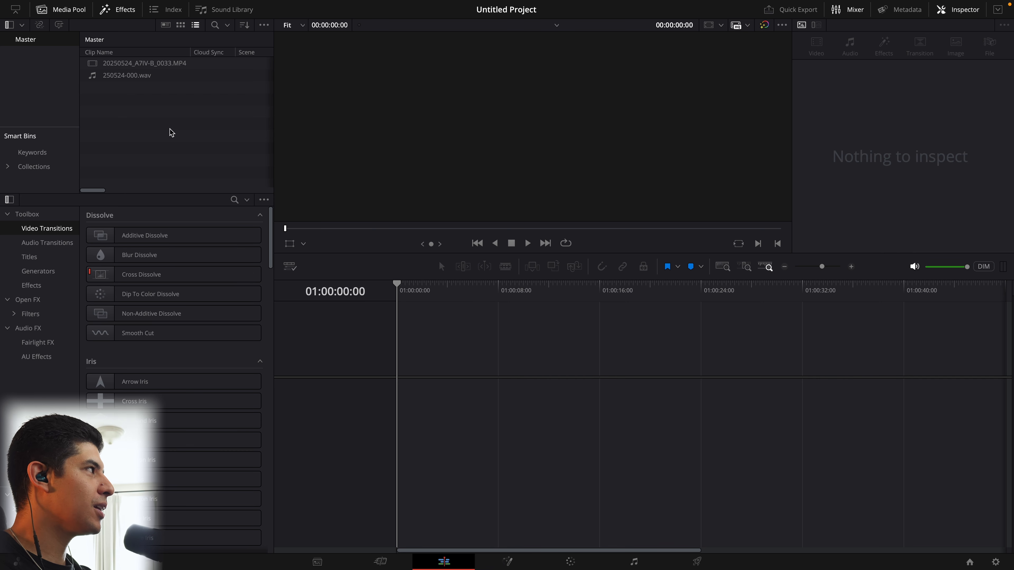
Place 20250524_A7IV-B_0033.MP4 on a new timeline, with its video track named Cam A and both of its tracks made taller
drag(149, 66, 457, 408)
drag(381, 401, 381, 351)
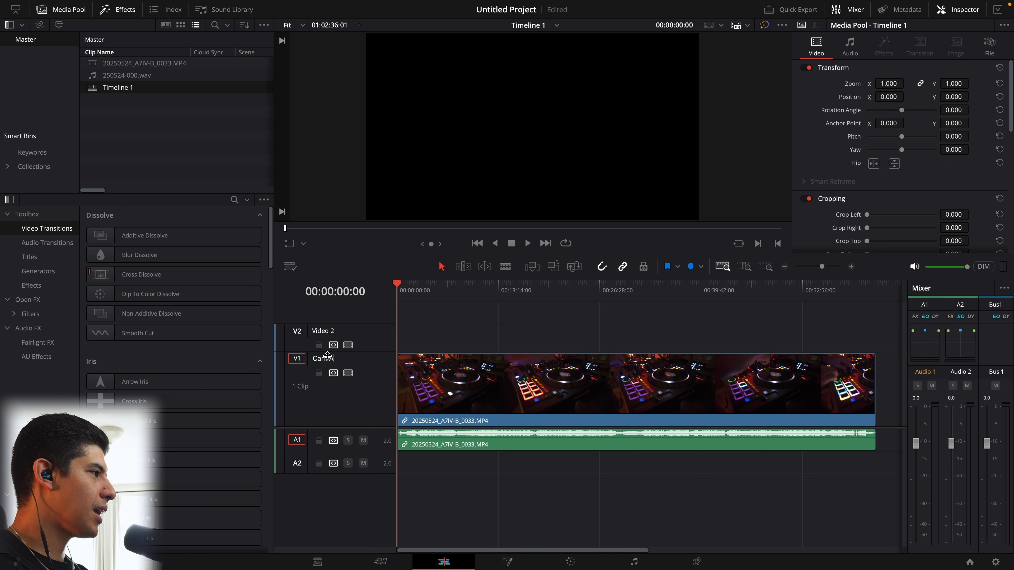
drag(360, 450, 356, 501)
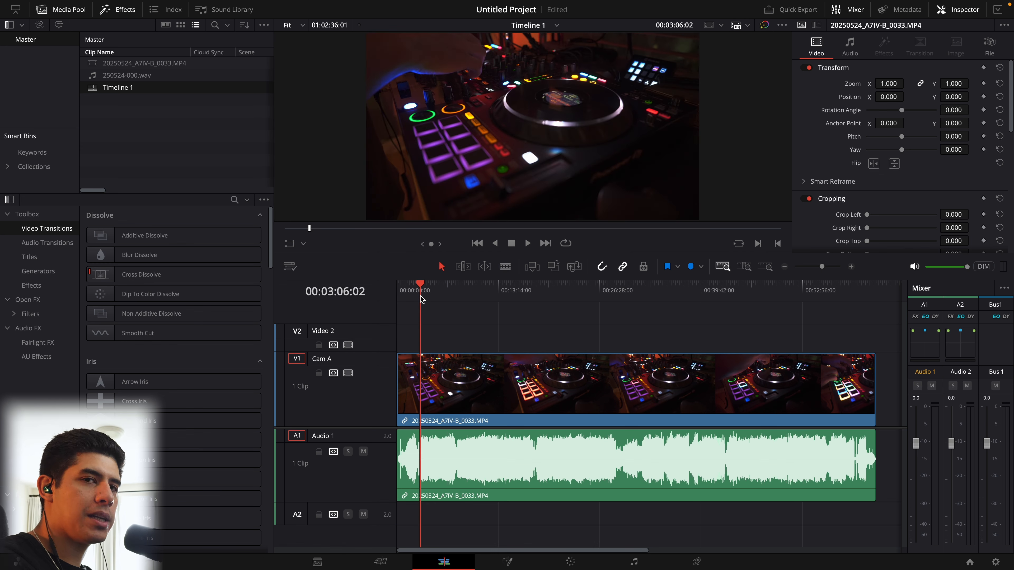
Play the camera clip from 00:03:06:02 to listen to its embedded audio and examine the waveform at several zoom levels
key(space)
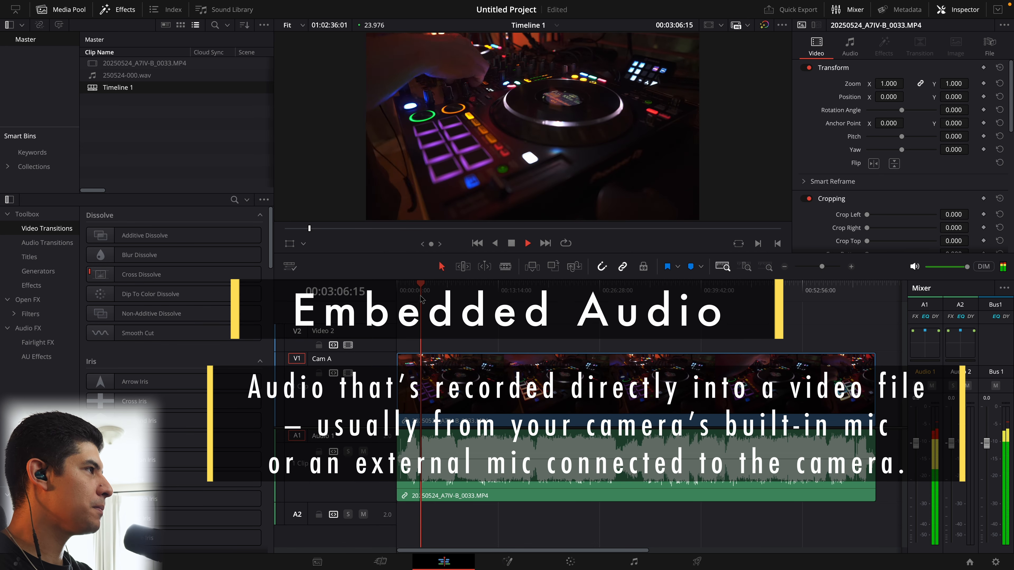
key(super+equal)
key(super+equal)
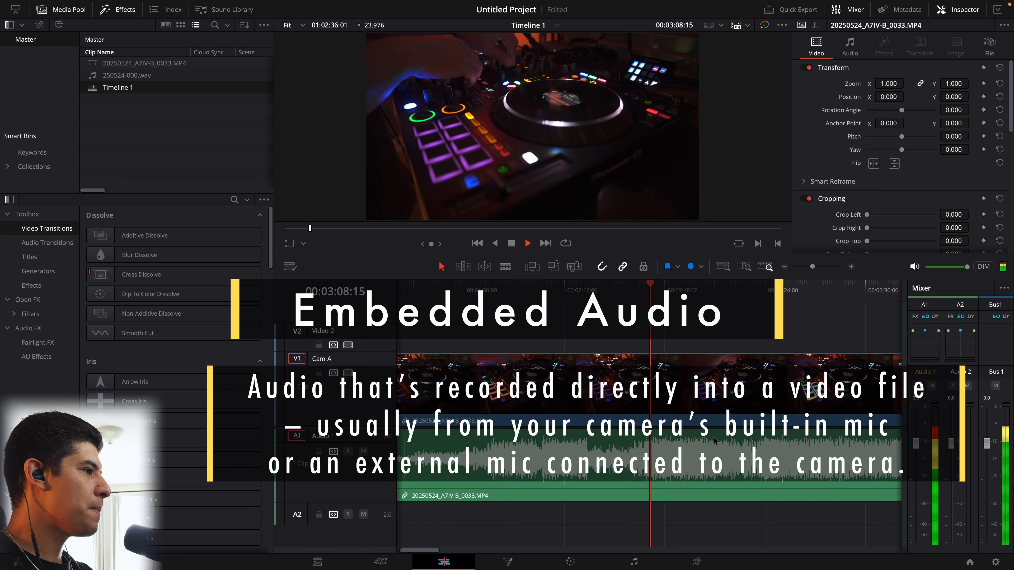
key(super+equal)
key(super+equal)
key(super+equal)
key(super+equal)
key(super+equal)
key(super+equal)
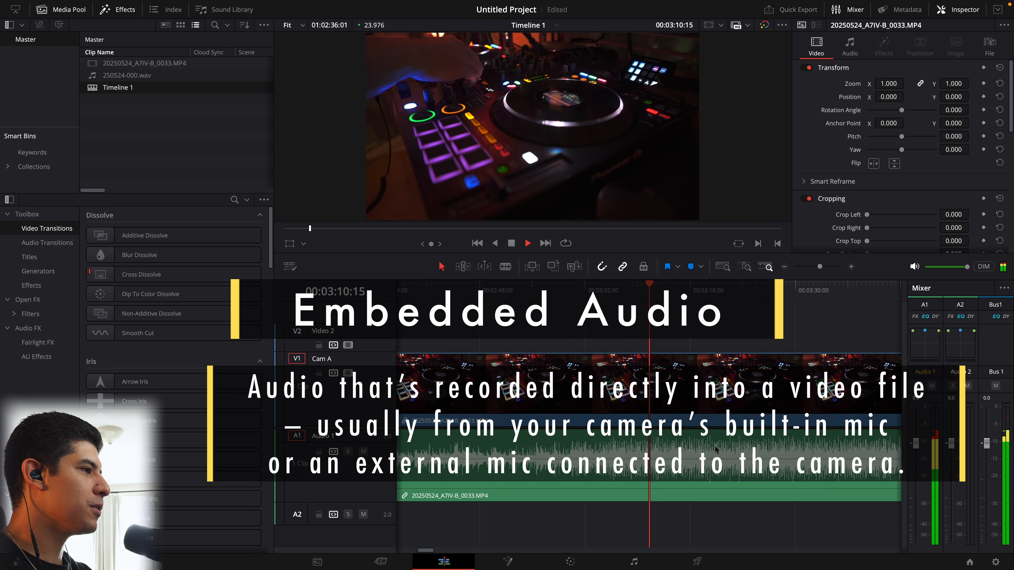
key(shift+z)
key(super+equal)
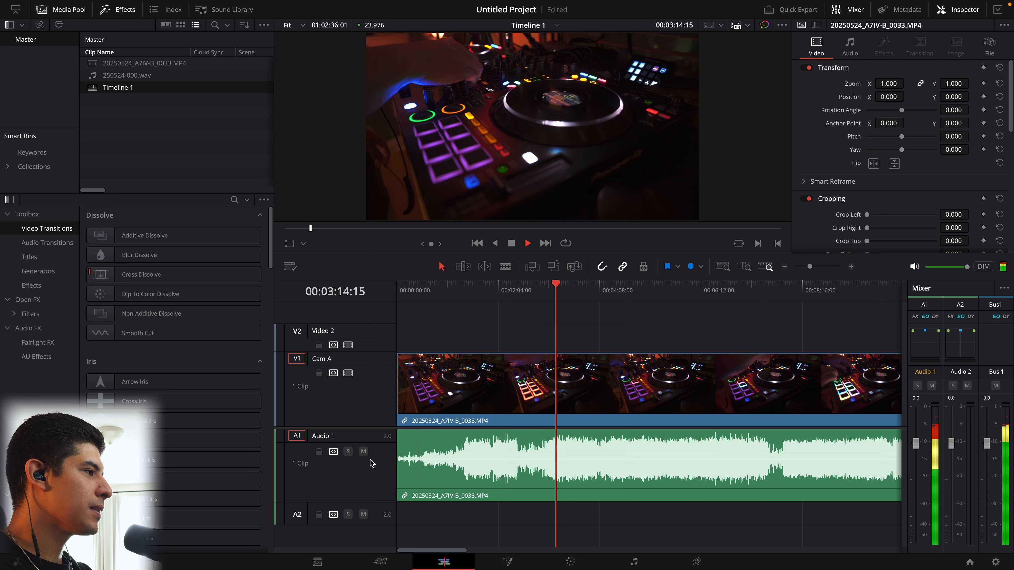
key(space)
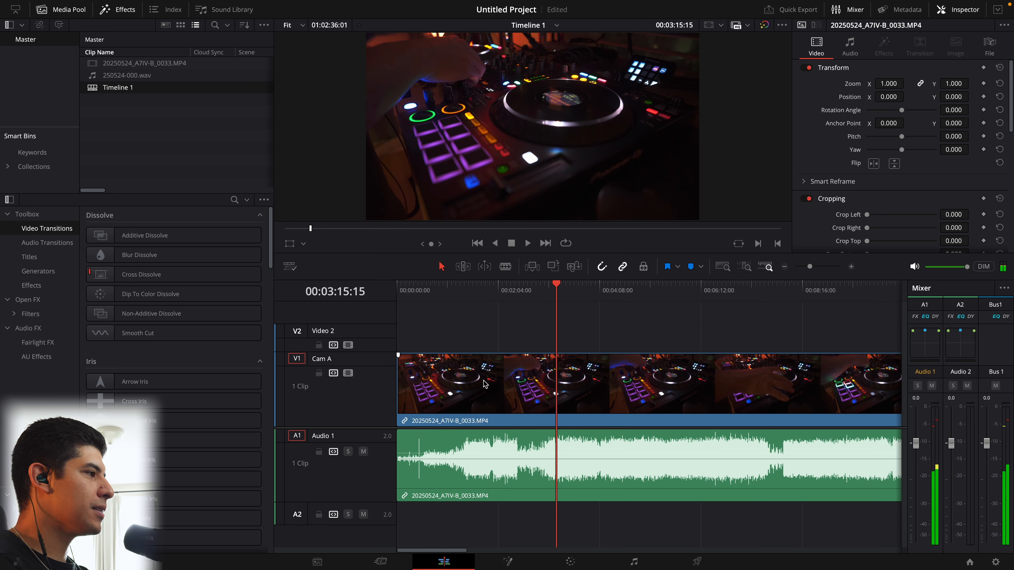
Place 250524-000.wav on the Audio 2 track beneath the camera audio and solo that track
click(125, 78)
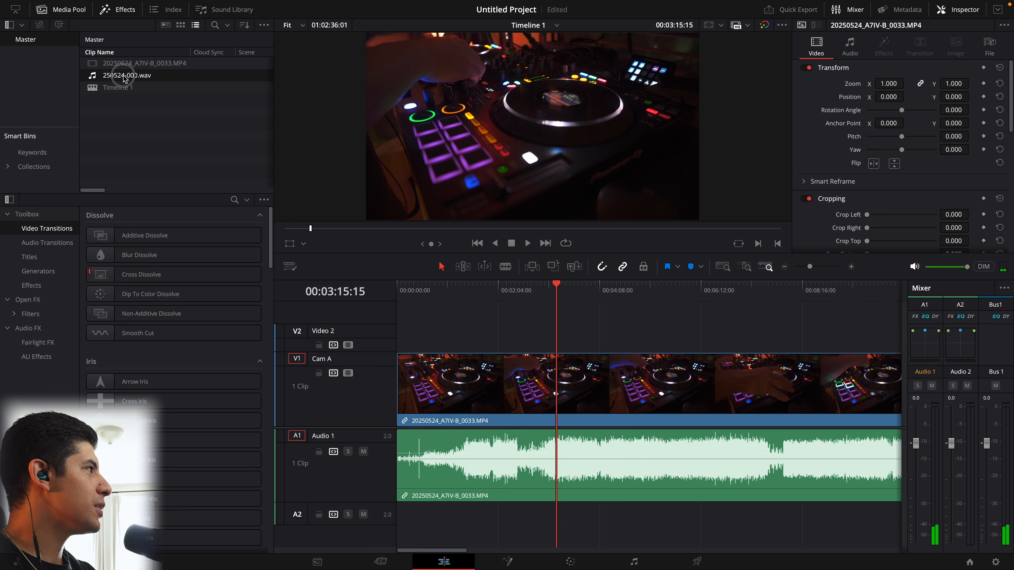
drag(143, 92, 367, 566)
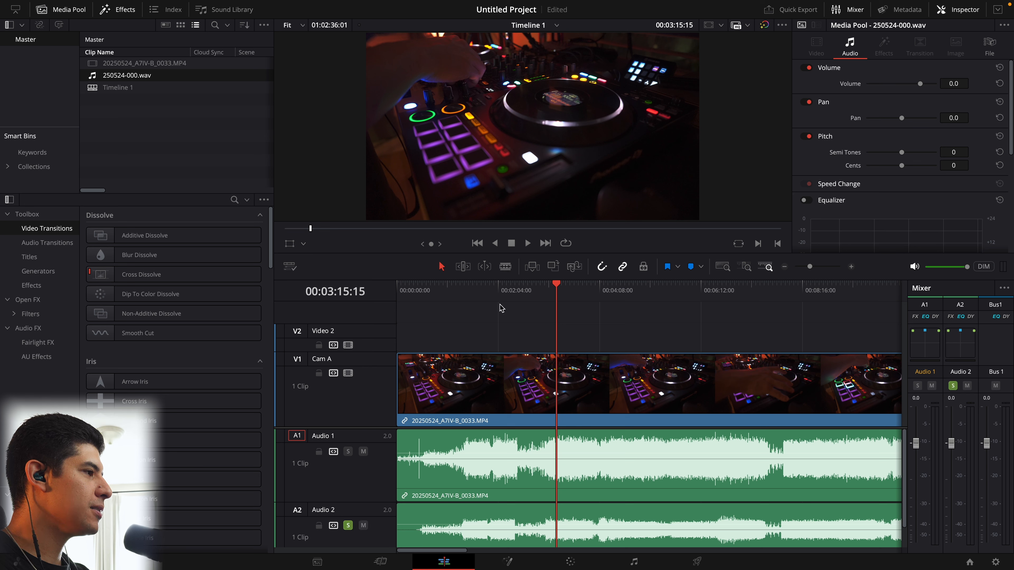
Play the soloed Audio 2 track and raise the volume of the 250524-000.wav clip to 3.7 dB
key(space)
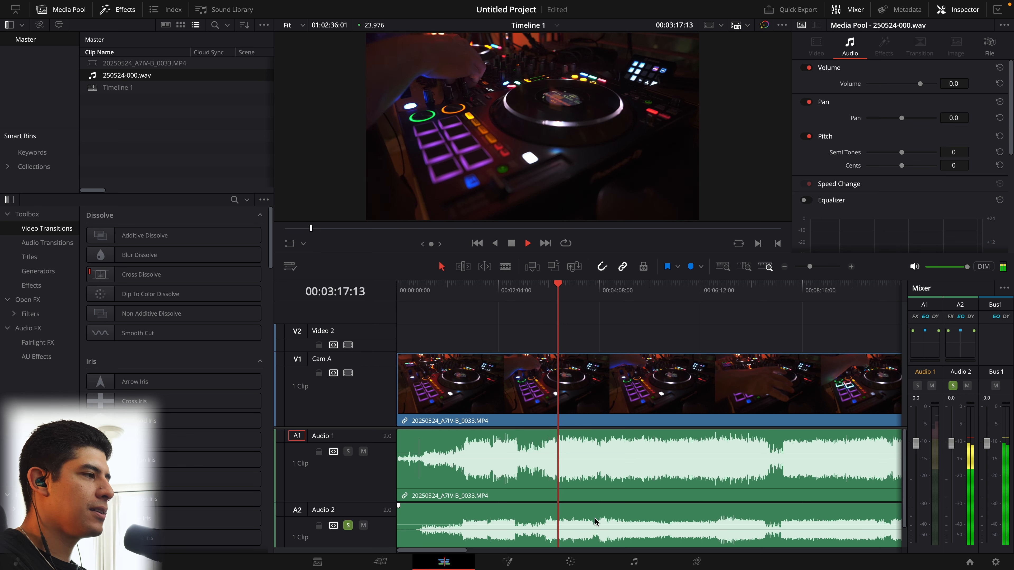
drag(592, 525, 592, 522)
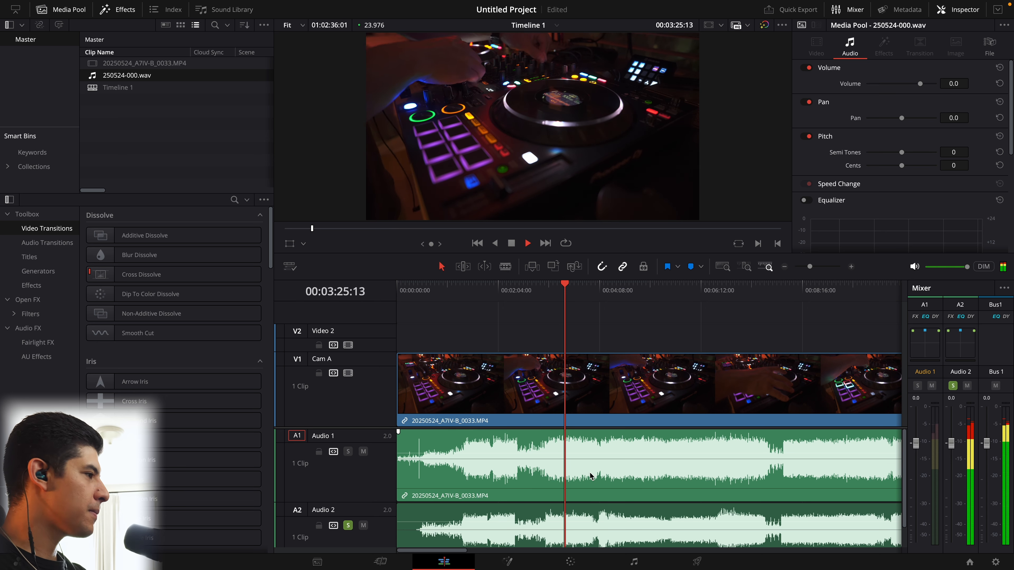
key(space)
Shift the Audio 2 clip by +03:07 to line up its waveform drop with the camera audio's drop at 00:02:26:04
mouse_move(515, 291)
mouse_down()
mouse_move(506, 295)
mouse_move(517, 298)
mouse_up()
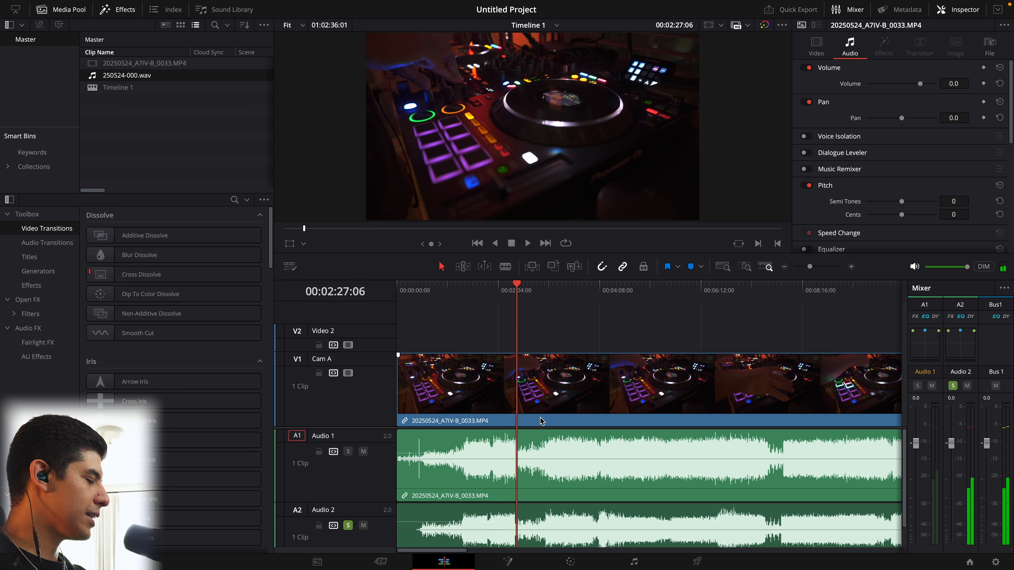
key(ctrl+equal)
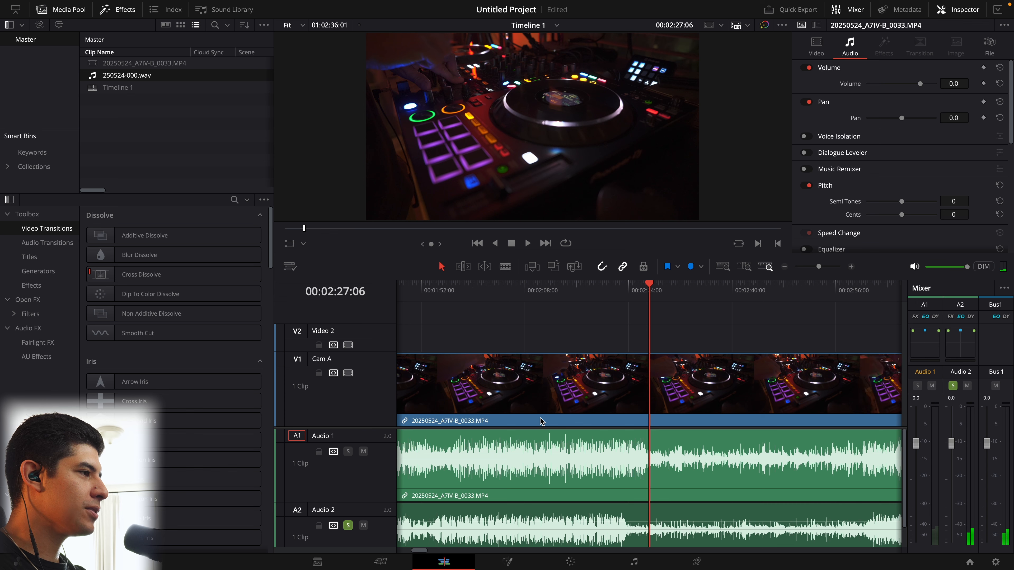
key(ctrl+minus)
drag(641, 295, 646, 293)
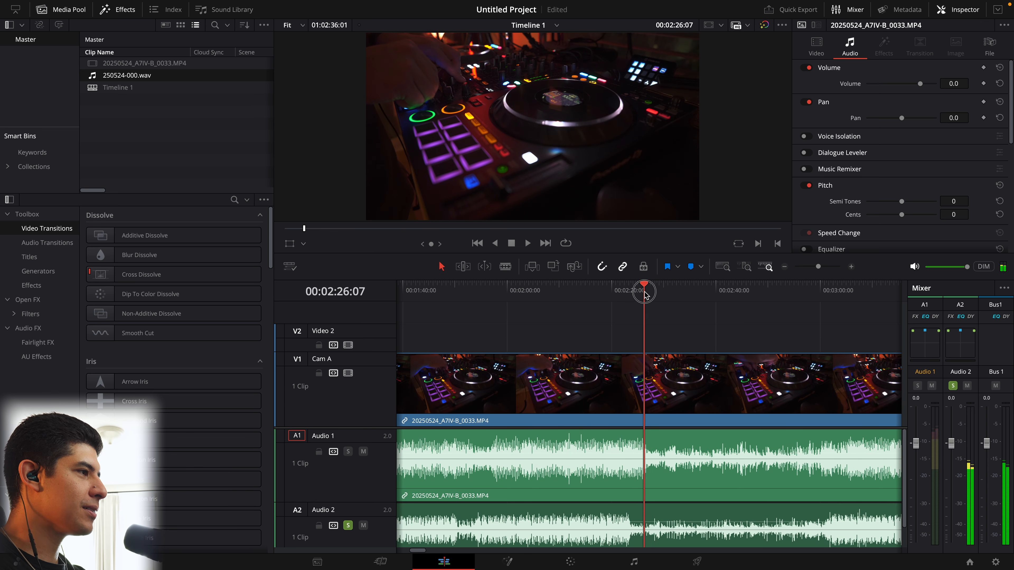
key(super+equal)
key(super+equal)
key(super+equal)
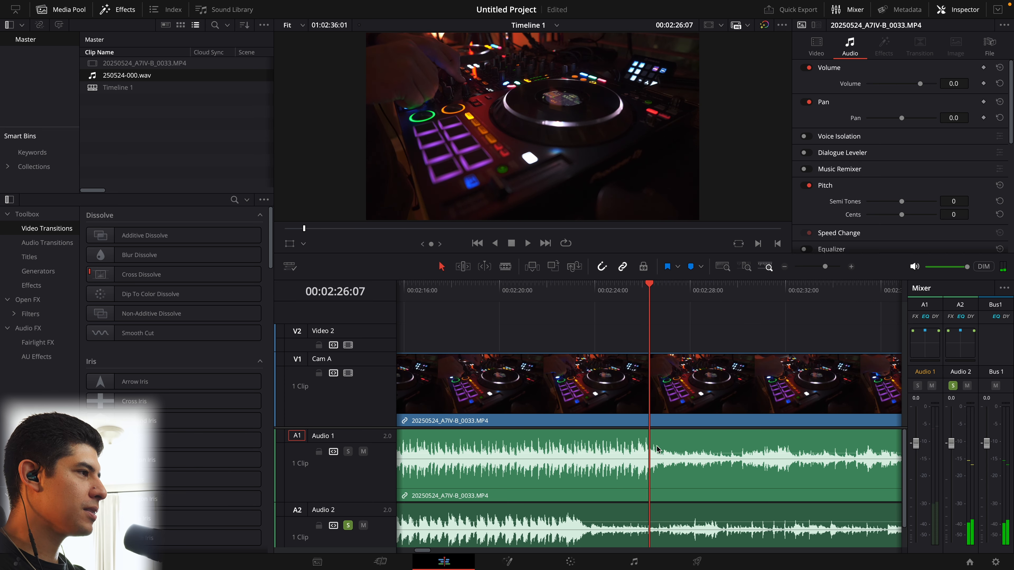
click(646, 289)
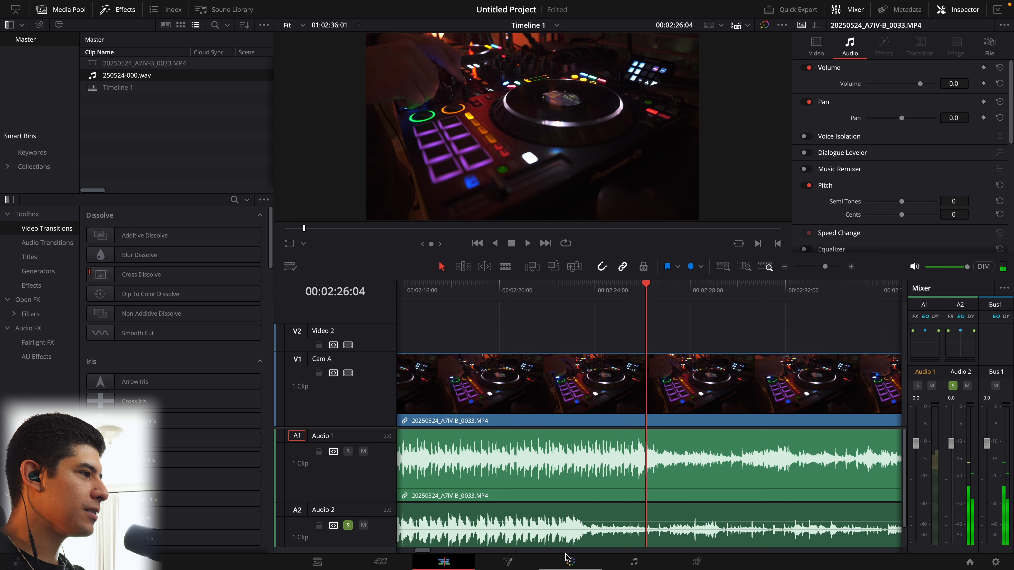
click(576, 515)
drag(550, 513, 629, 514)
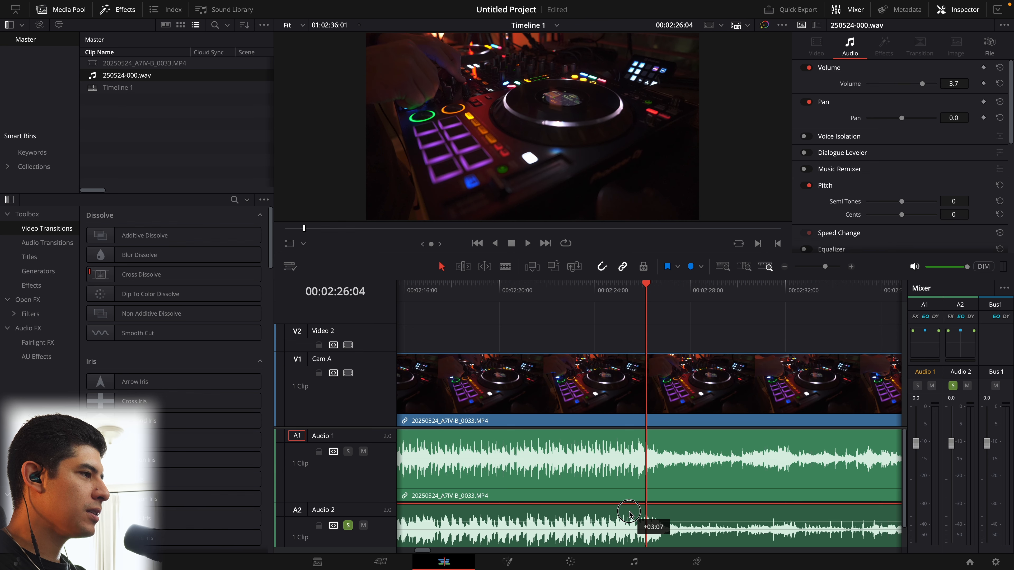
Fine-tune the Audio 2 clip's position against the camera audio's peak at 00:02:26:03
scroll(659, 524, up, 8)
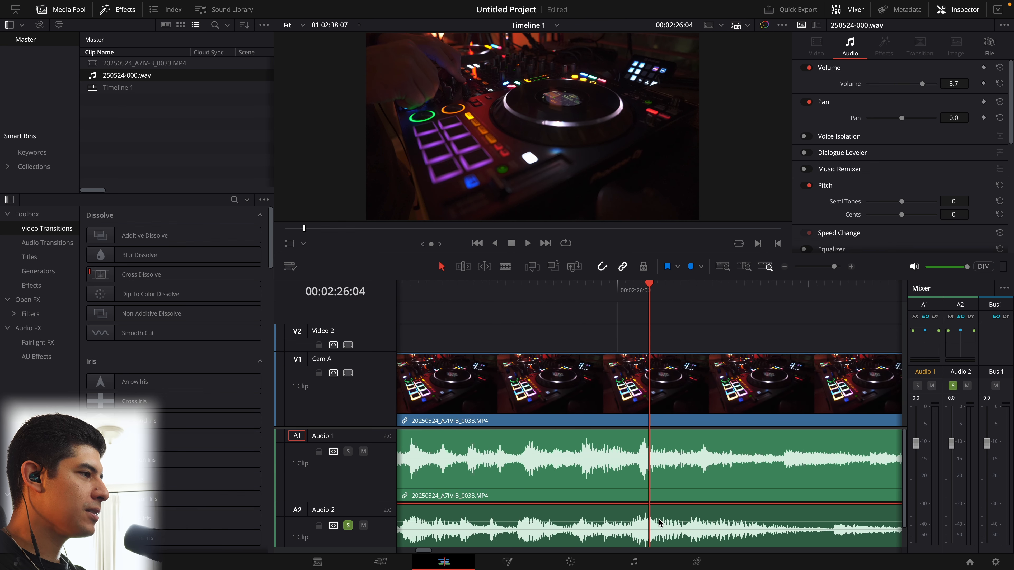
click(640, 290)
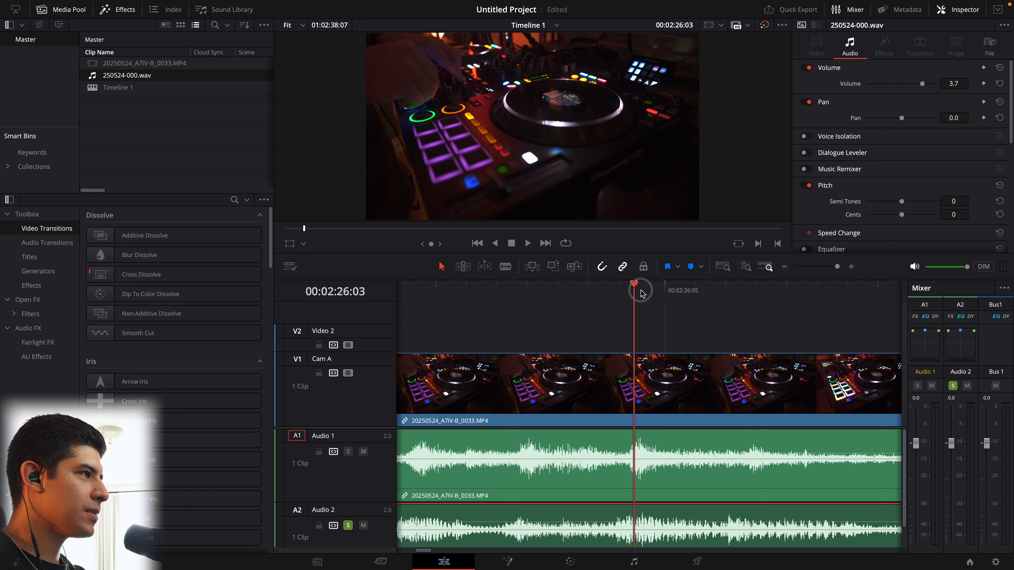
scroll(669, 508, up, 2)
scroll(670, 508, up, 3)
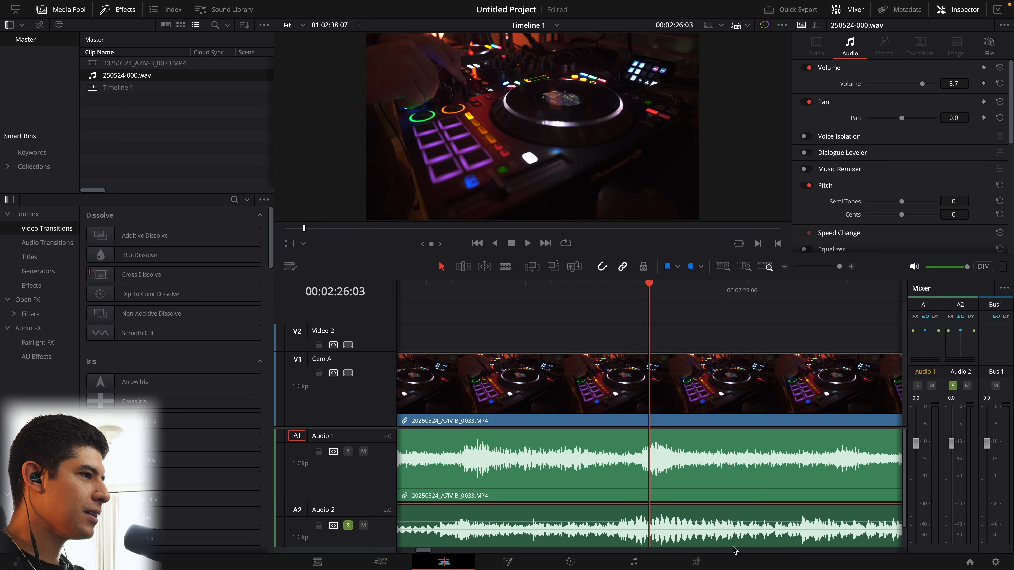
drag(747, 535, 746, 535)
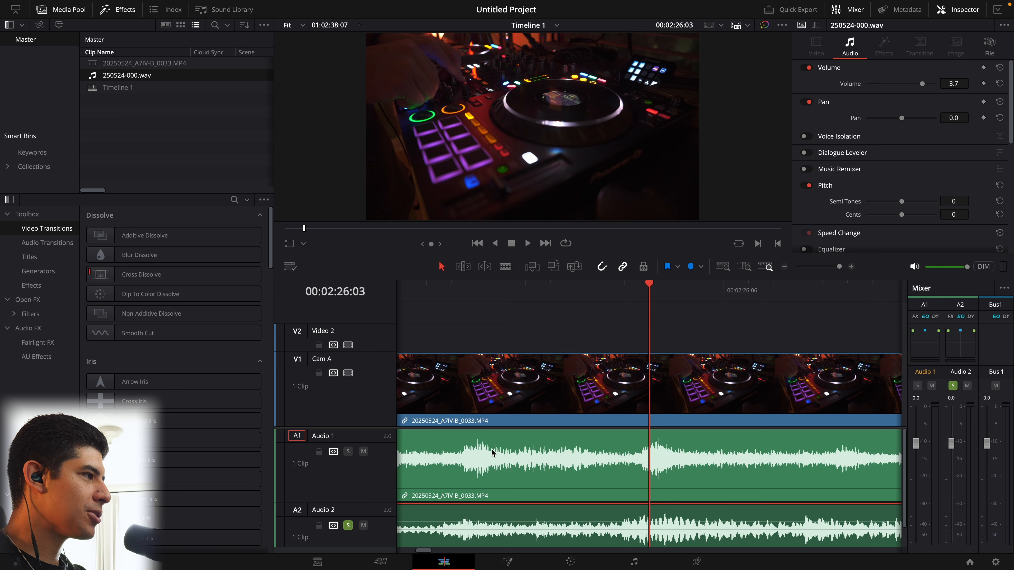
drag(521, 512, 518, 511)
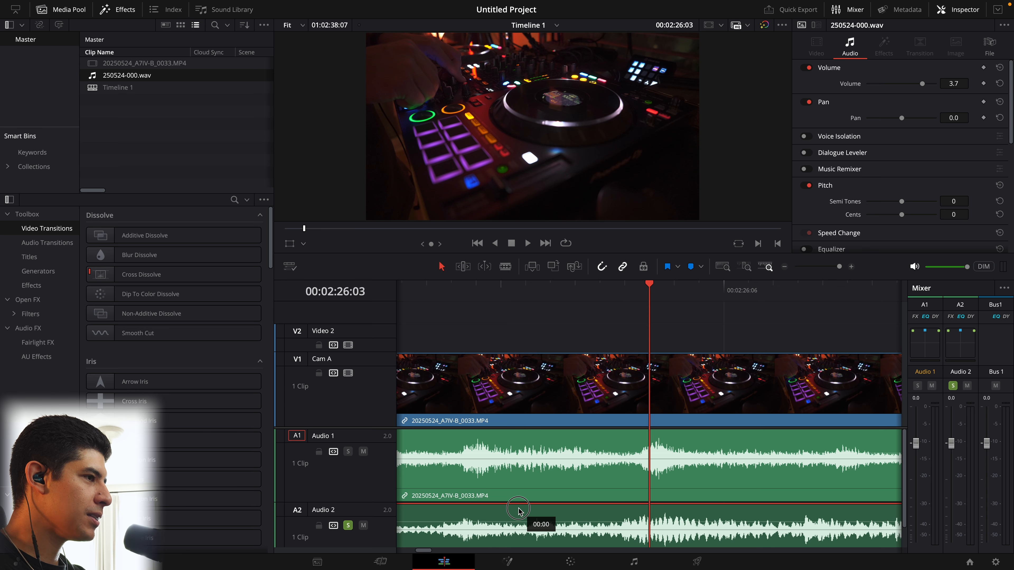
Examine the waveforms of both audio tracks around the camera audio's first spike near 00:00:27
scroll(540, 495, down, 6)
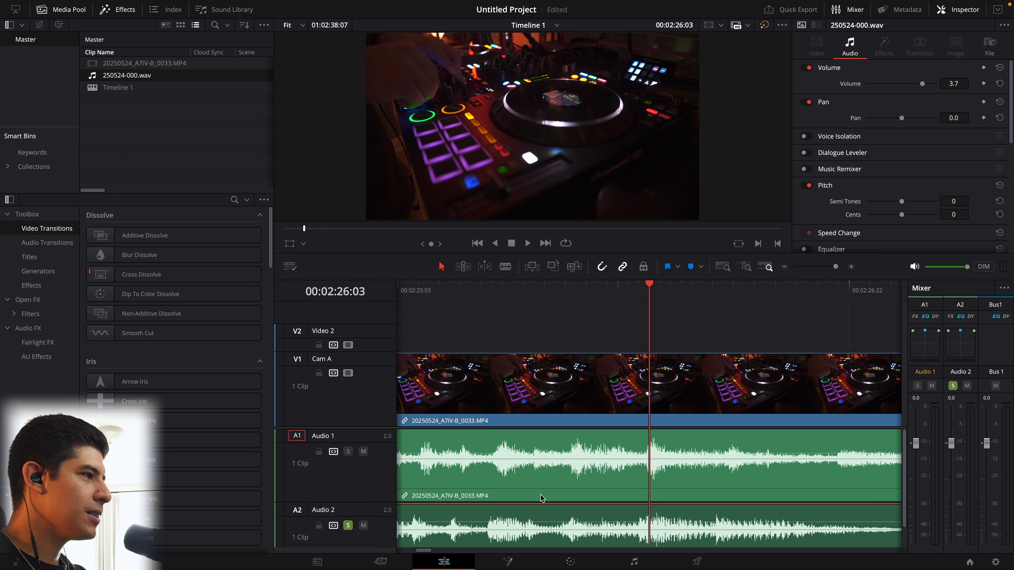
scroll(540, 496, down, 8)
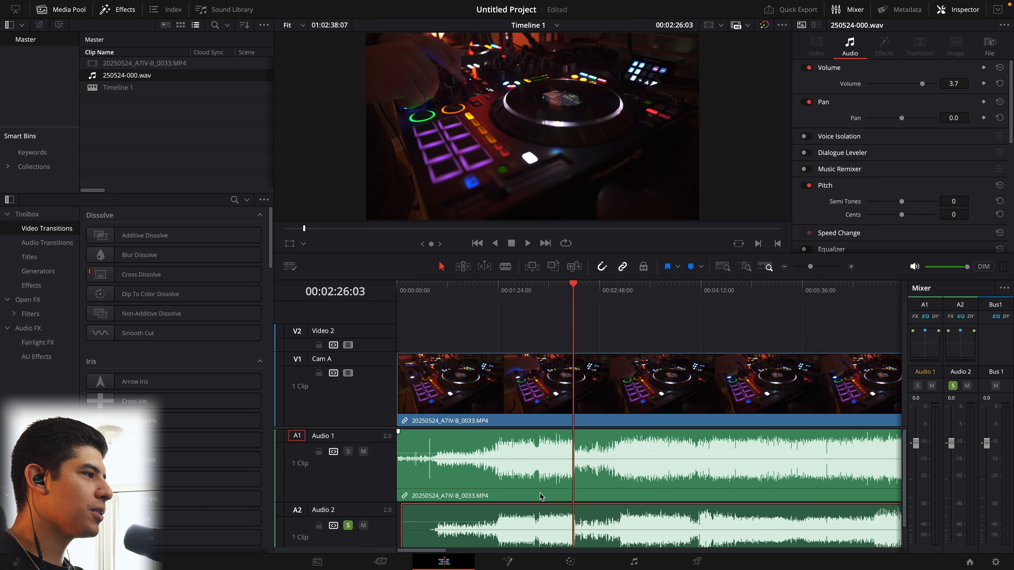
click(417, 287)
scroll(450, 417, up, 10)
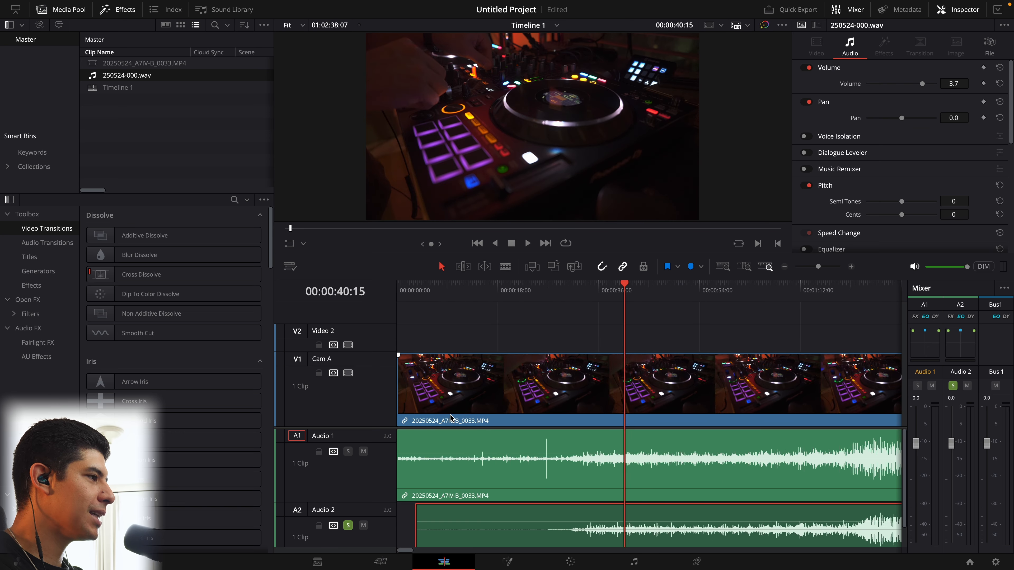
scroll(450, 417, down, 5)
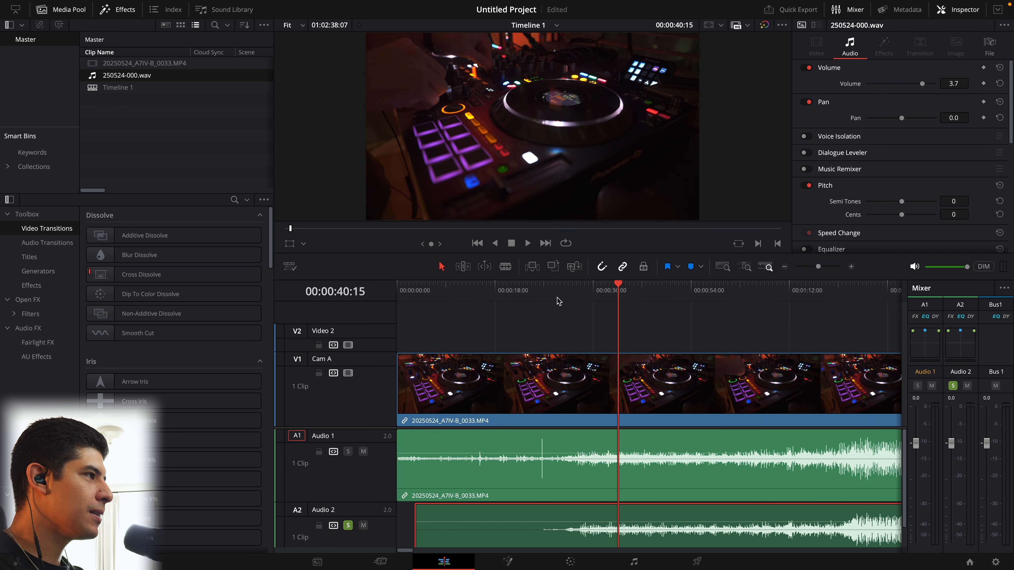
click(545, 297)
scroll(561, 368, up, 6)
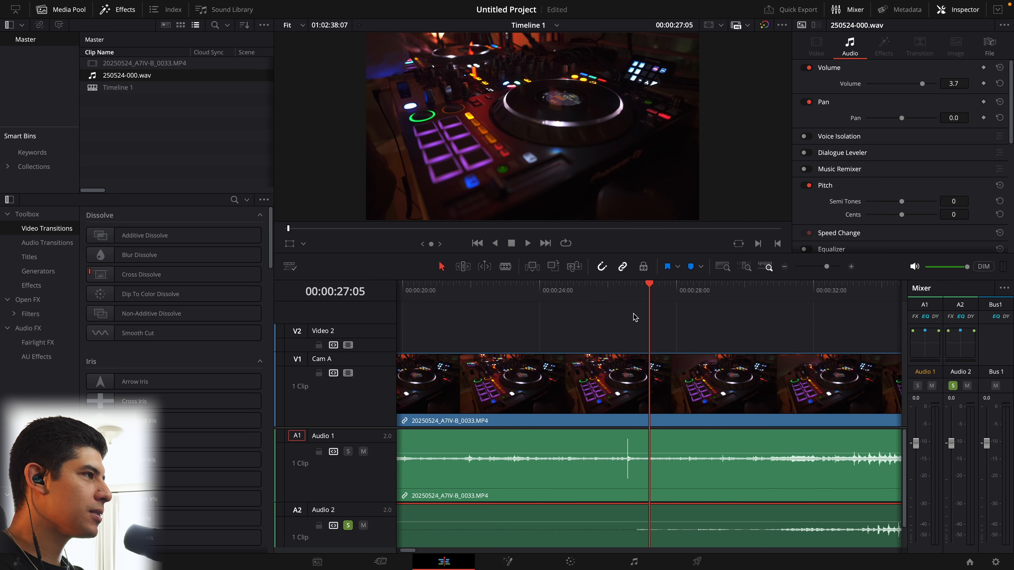
click(617, 298)
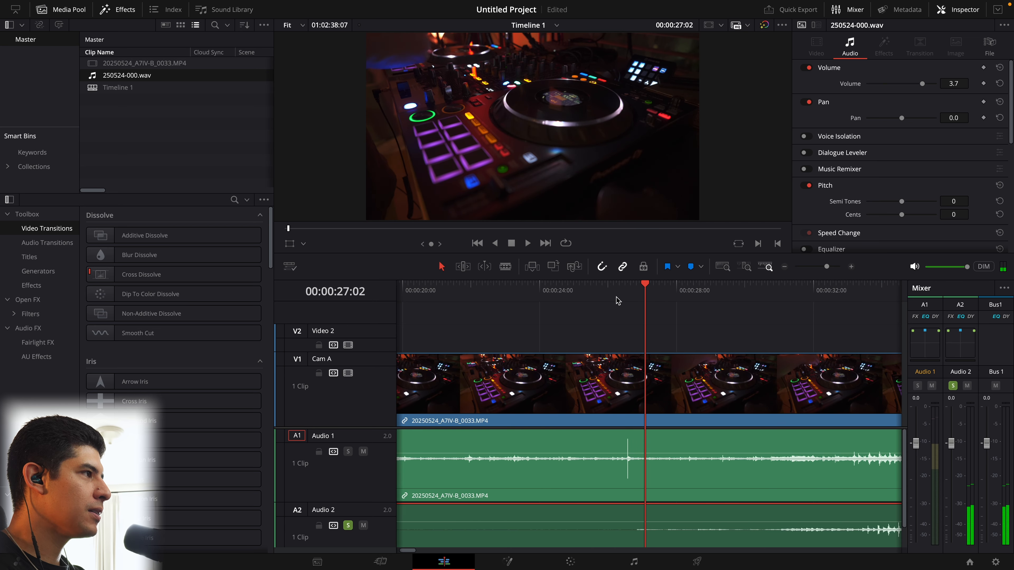
Turn off solo on Audio 2 and play both audio tracks together from 00:00:26:06 to check their sync
click(613, 301)
drag(631, 294, 625, 311)
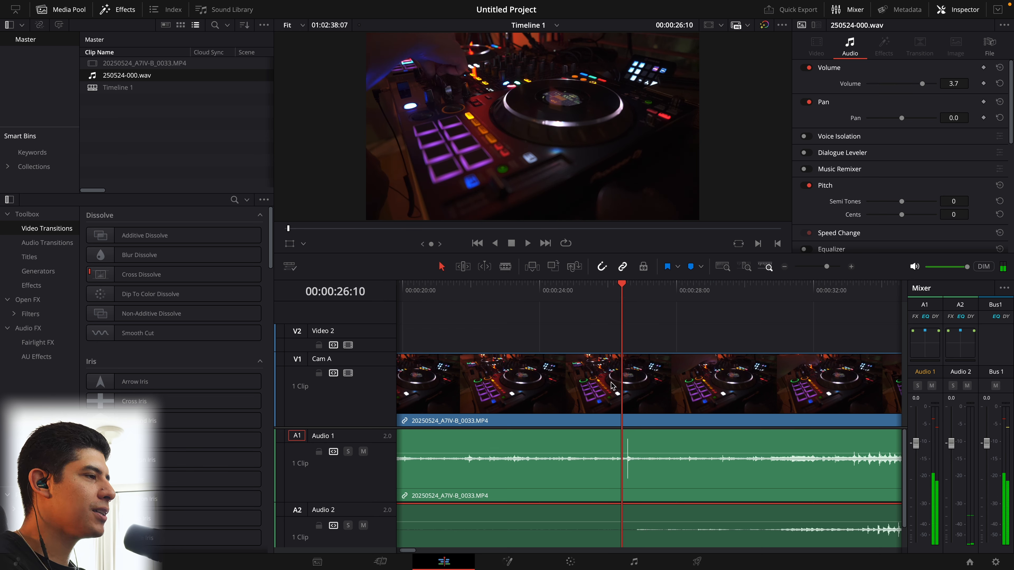
drag(628, 290, 616, 298)
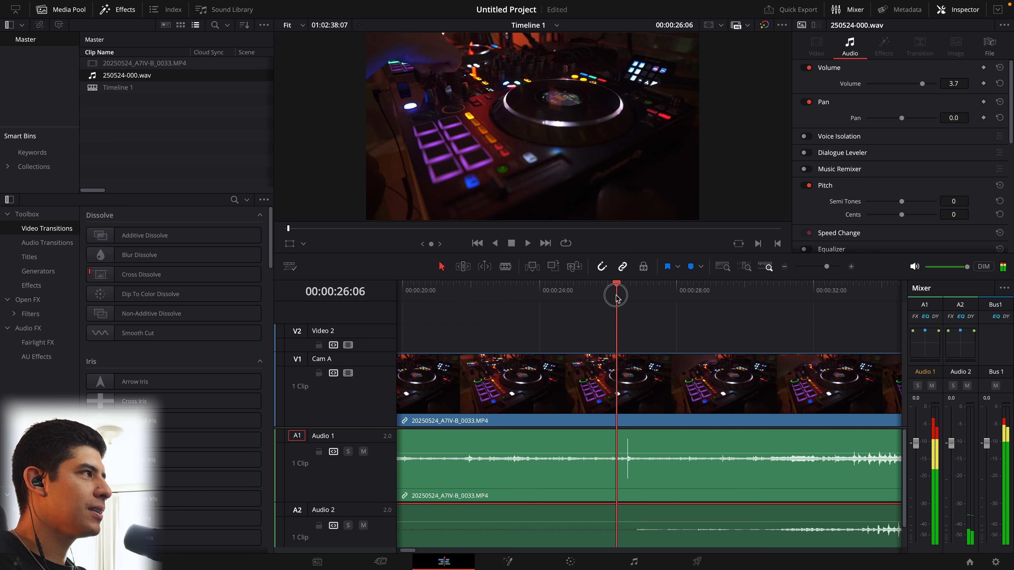
click(617, 299)
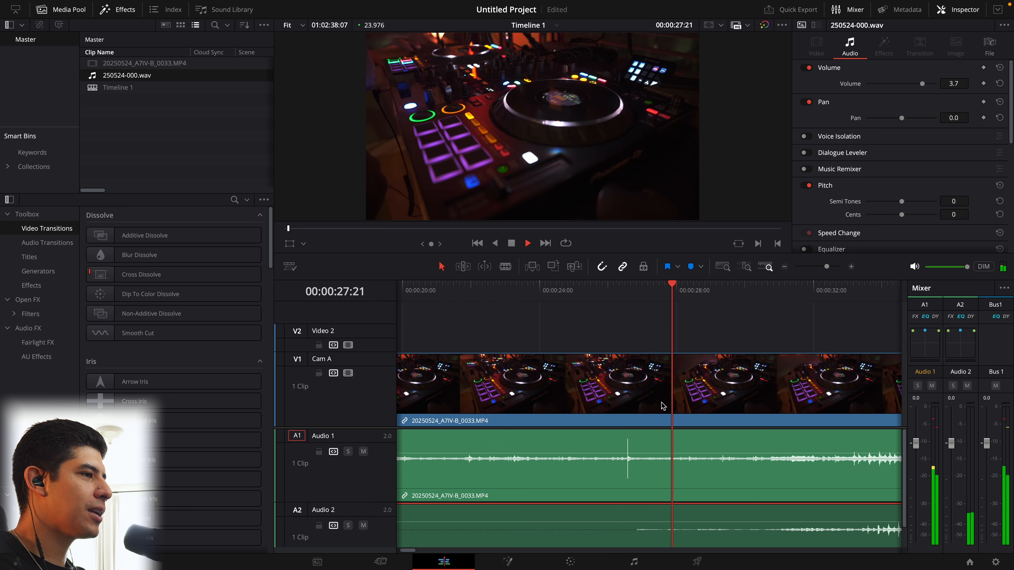
scroll(721, 504, down, 3)
scroll(722, 489, up, 3)
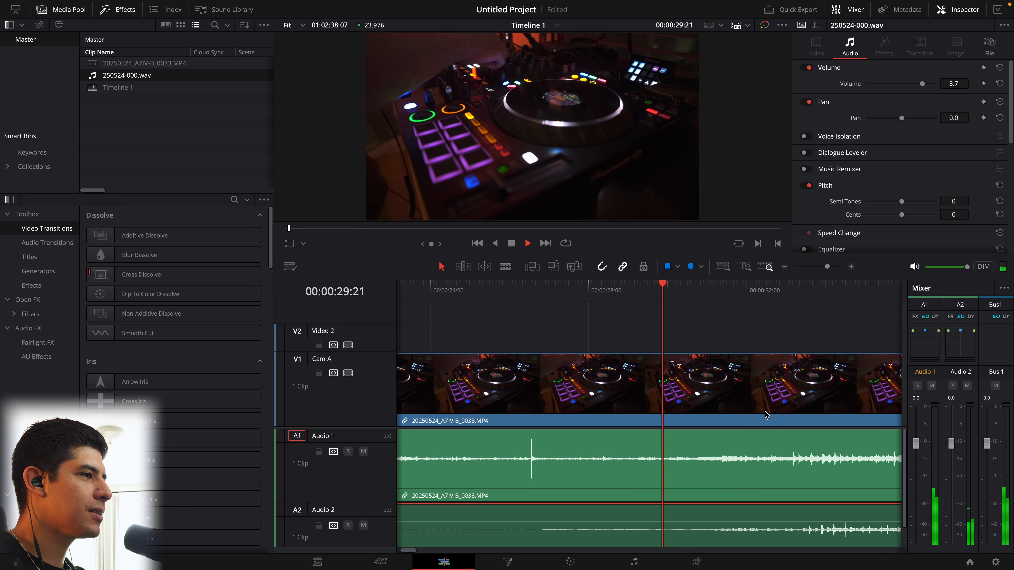
scroll(788, 514, up, 3)
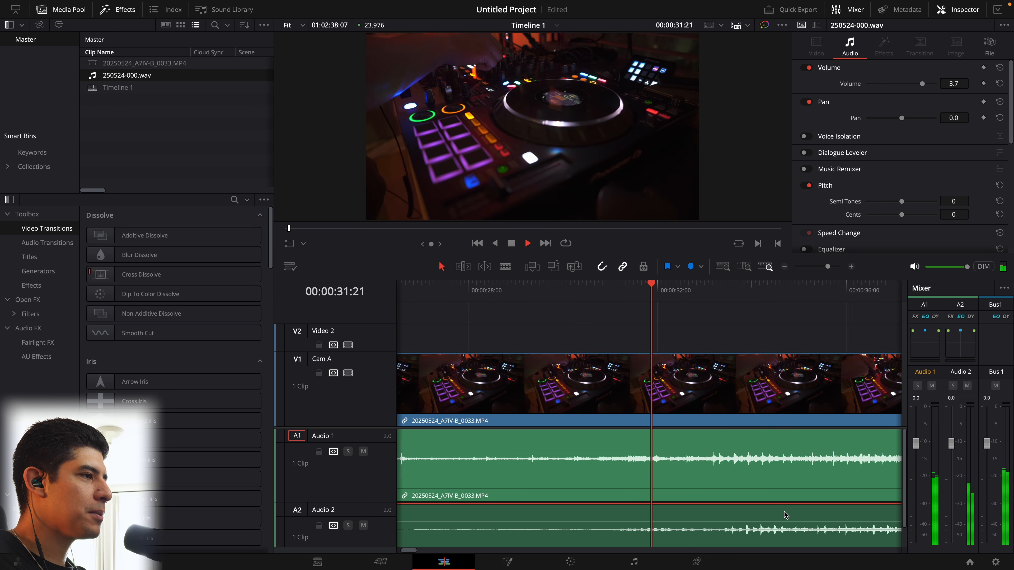
scroll(785, 512, up, 1)
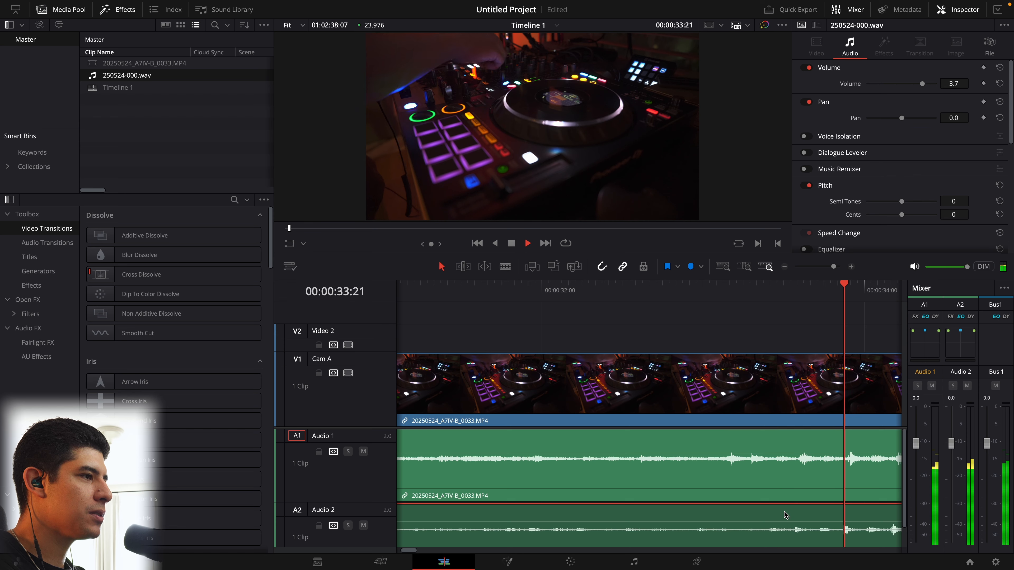
scroll(784, 515, down, 5)
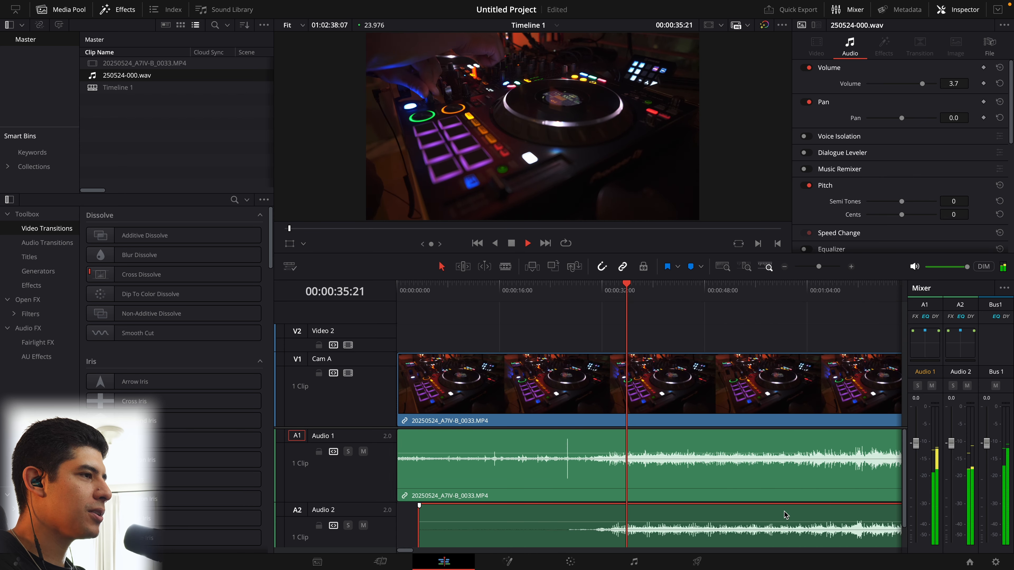
Play both tracks from about 00:01:27, nudge the Audio 2 clip slightly later against the camera audio's beats, and replay that passage
click(627, 294)
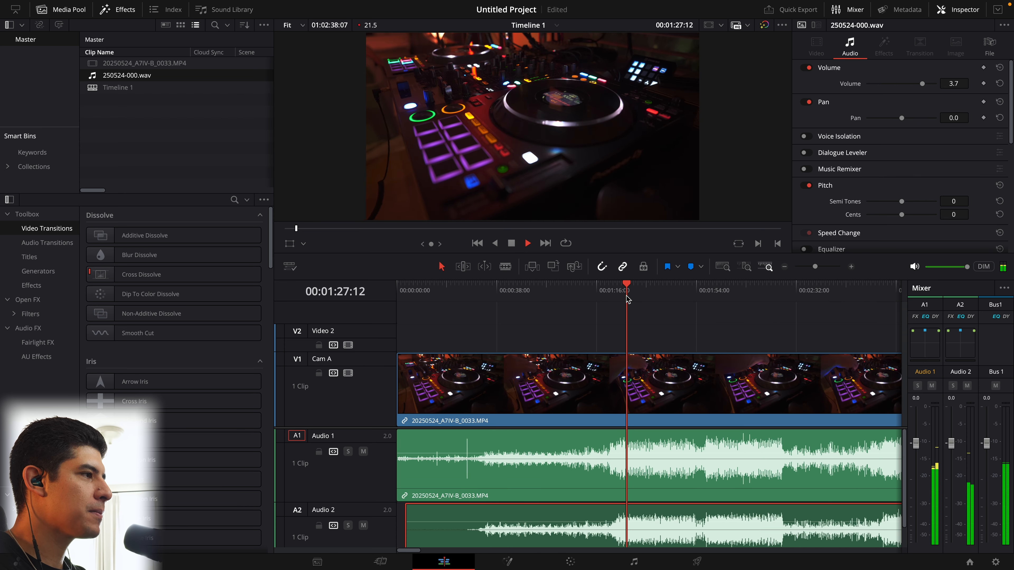
scroll(675, 444, up, 5)
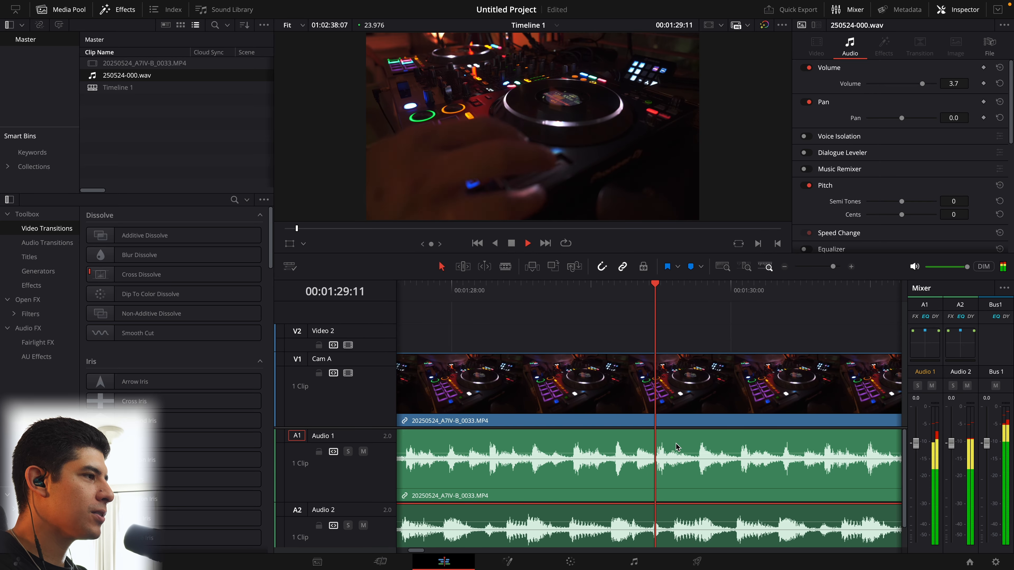
key(space)
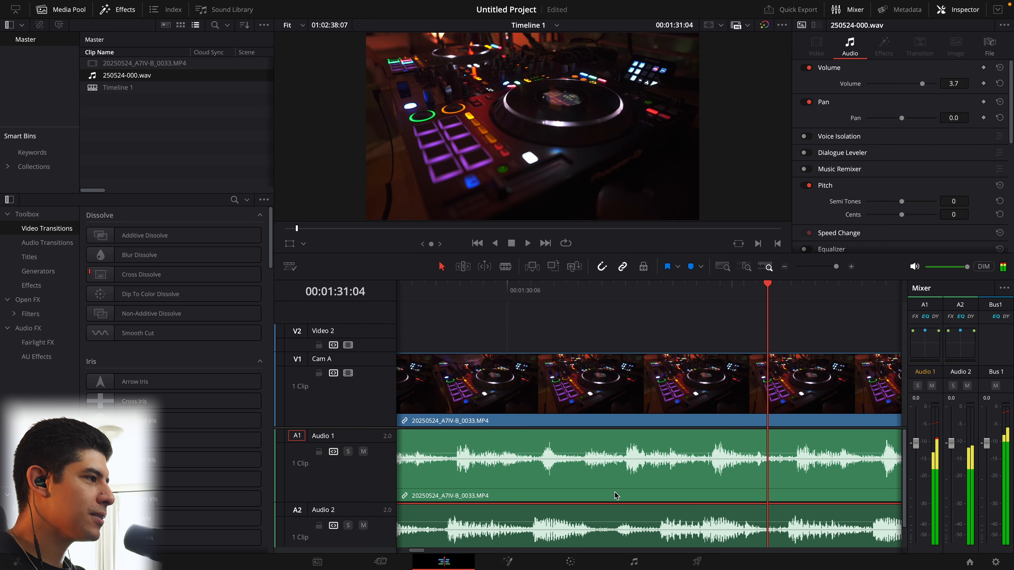
drag(558, 513, 561, 513)
click(533, 287)
key(space)
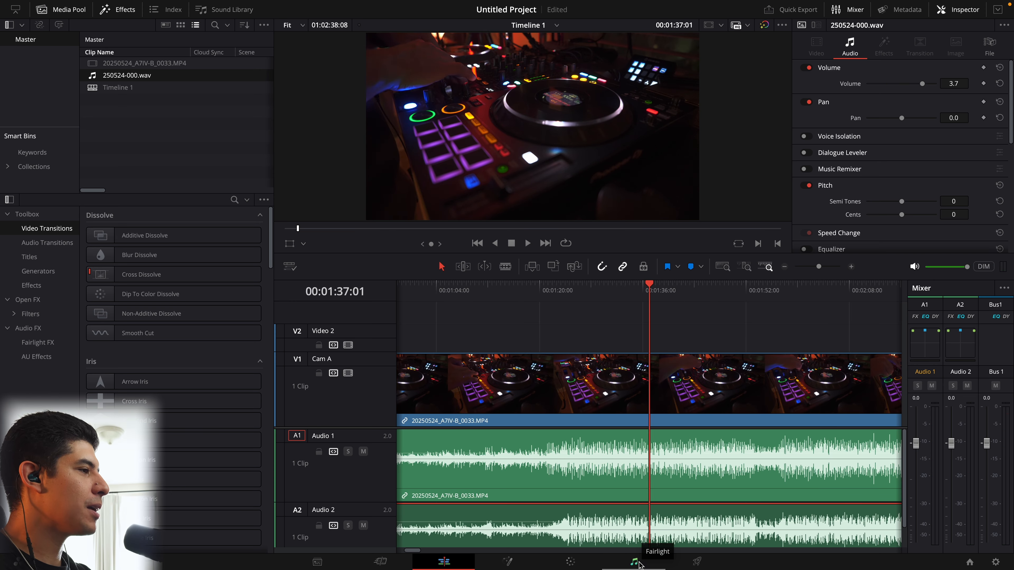
Switch to the Fairlight page and rename the Audio 1 track Video Audio and the Audio 2 track H4N
click(634, 562)
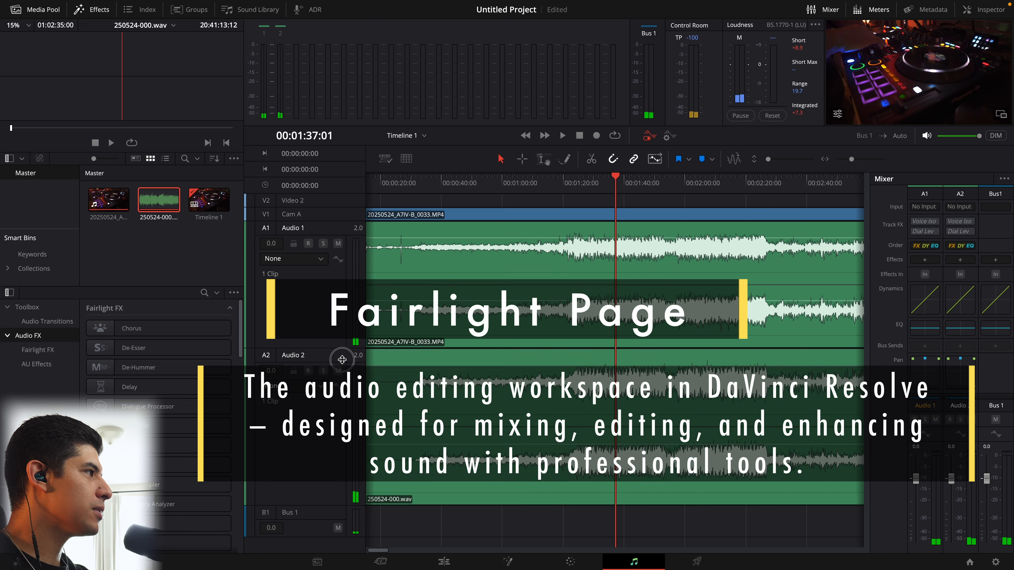
click(302, 235)
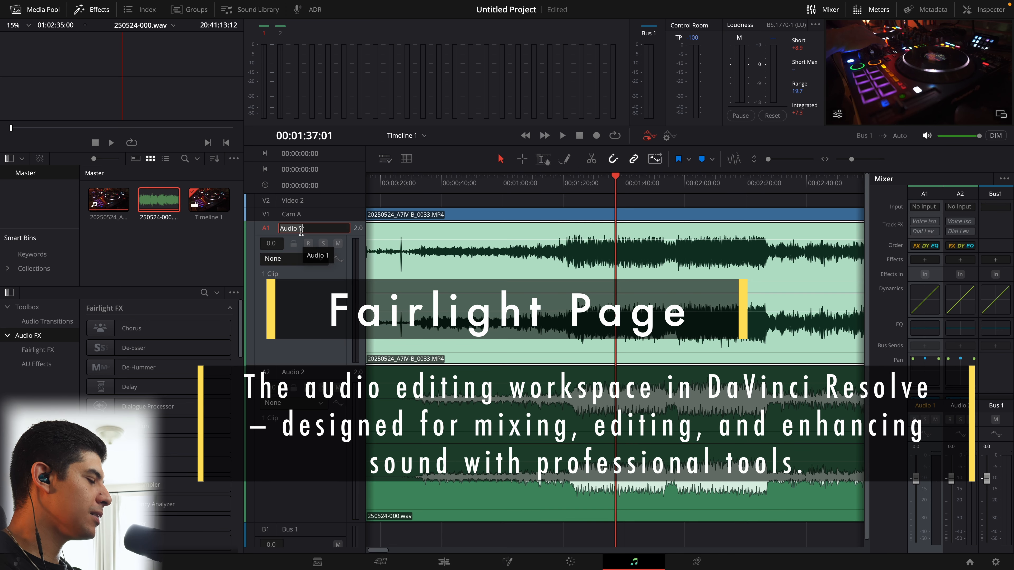
text(Video Audi)
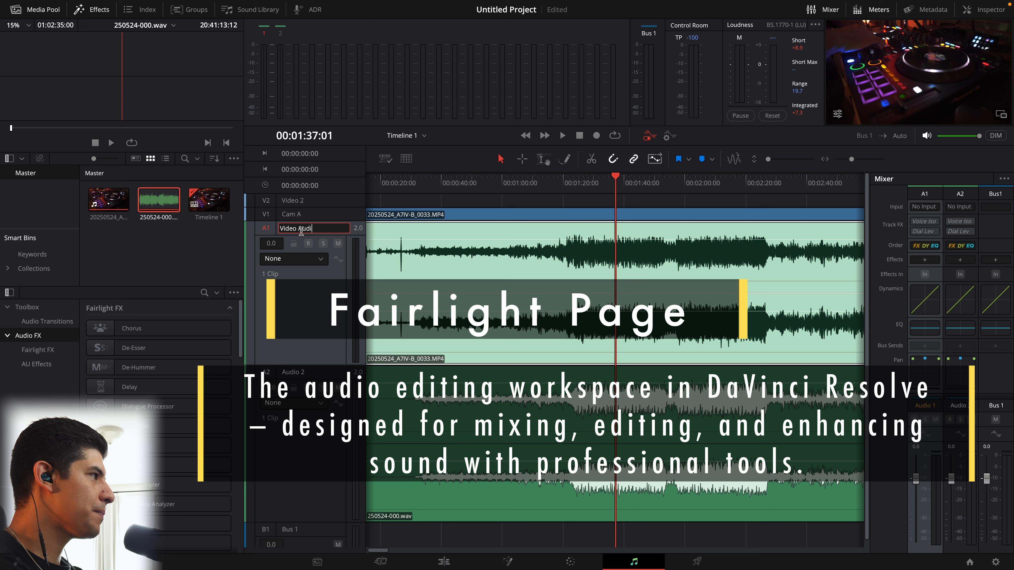
text(o)
key(Return)
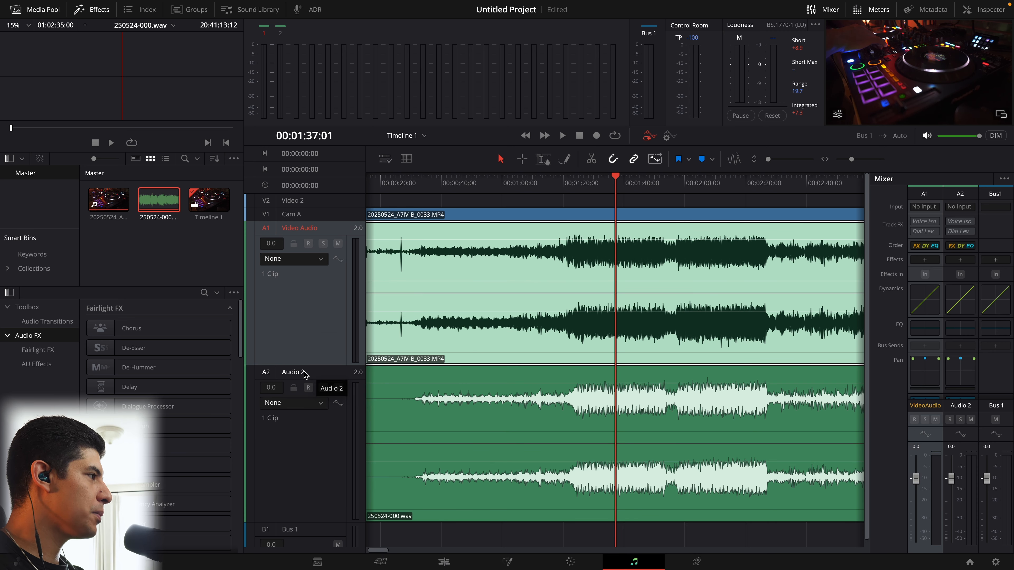
double_click(304, 371)
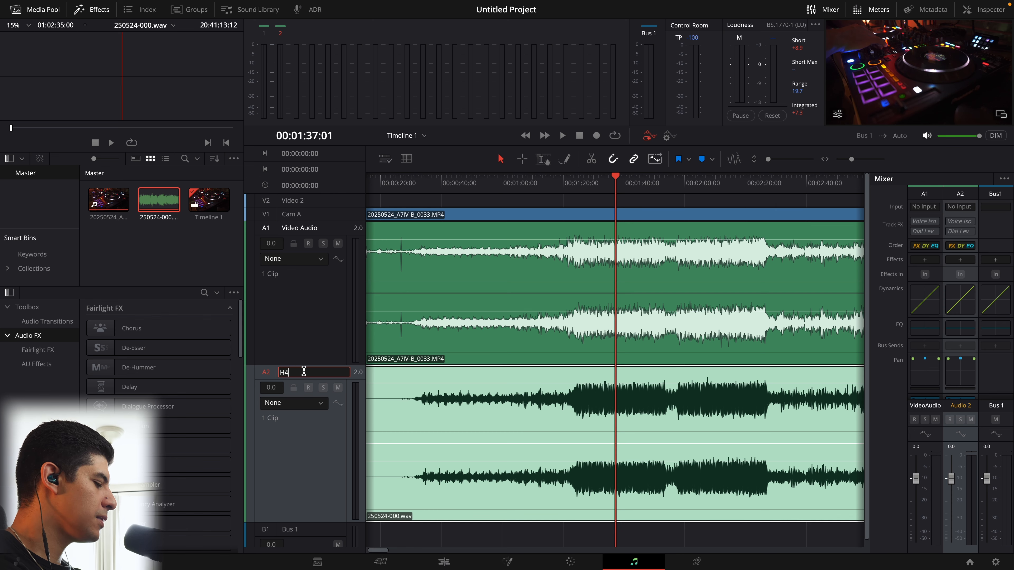
key(Return)
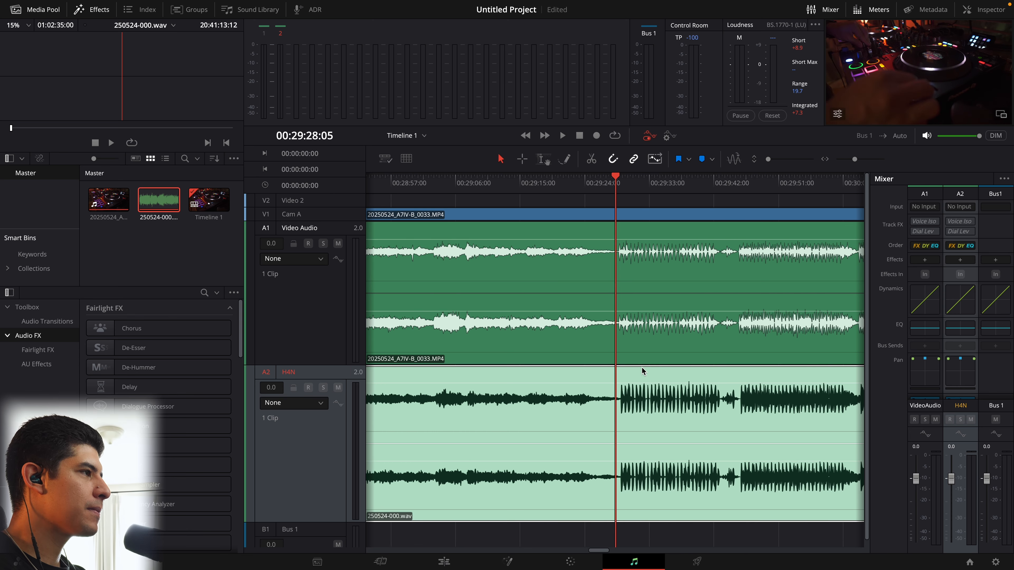
Shift the H4N clip earlier so its first beat lines up with the Video Audio beat at 00:29:28:18
scroll(641, 371, up, 3)
click(646, 182)
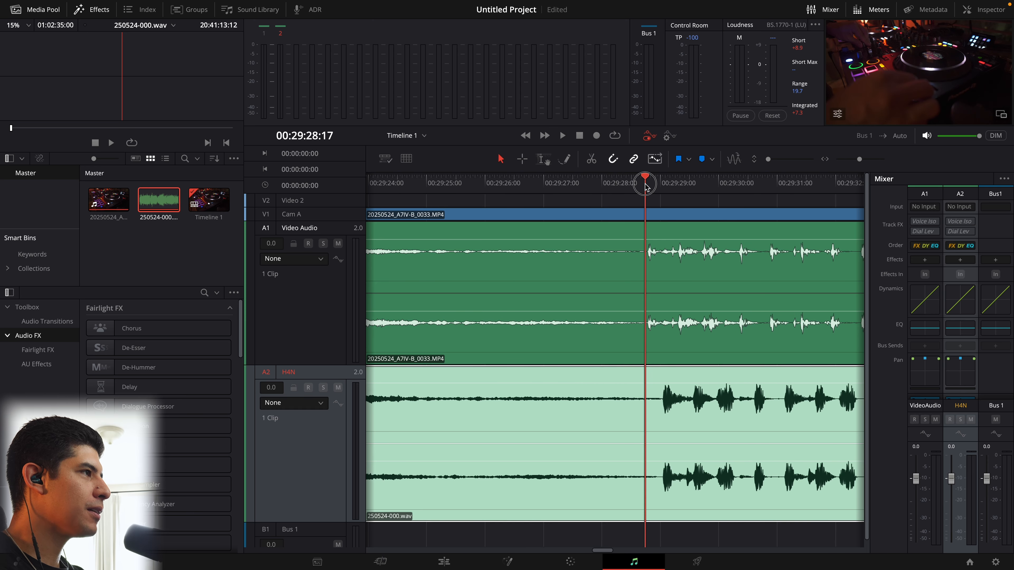
scroll(677, 413, up, 3)
scroll(676, 414, up, 3)
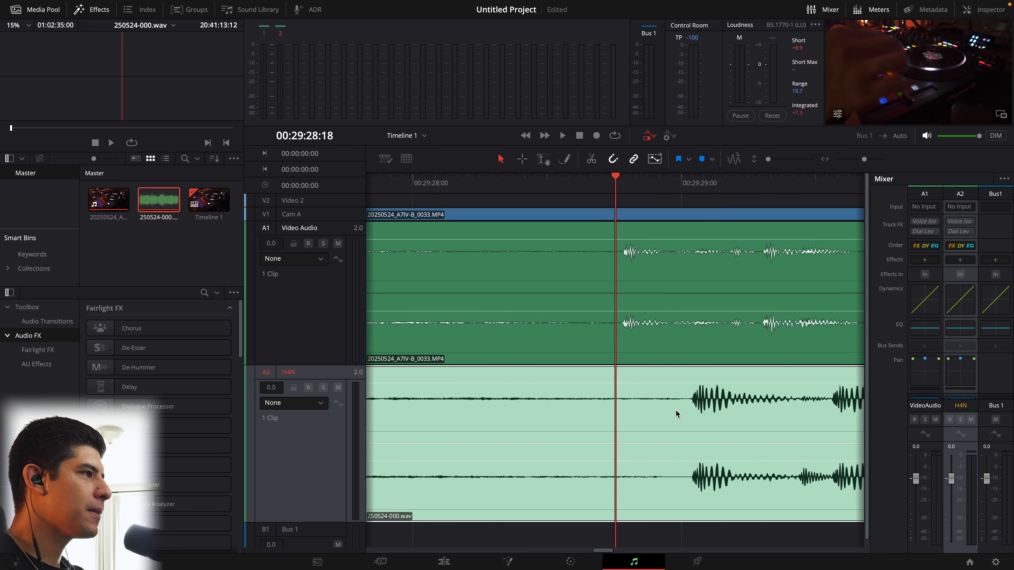
drag(694, 414, 655, 412)
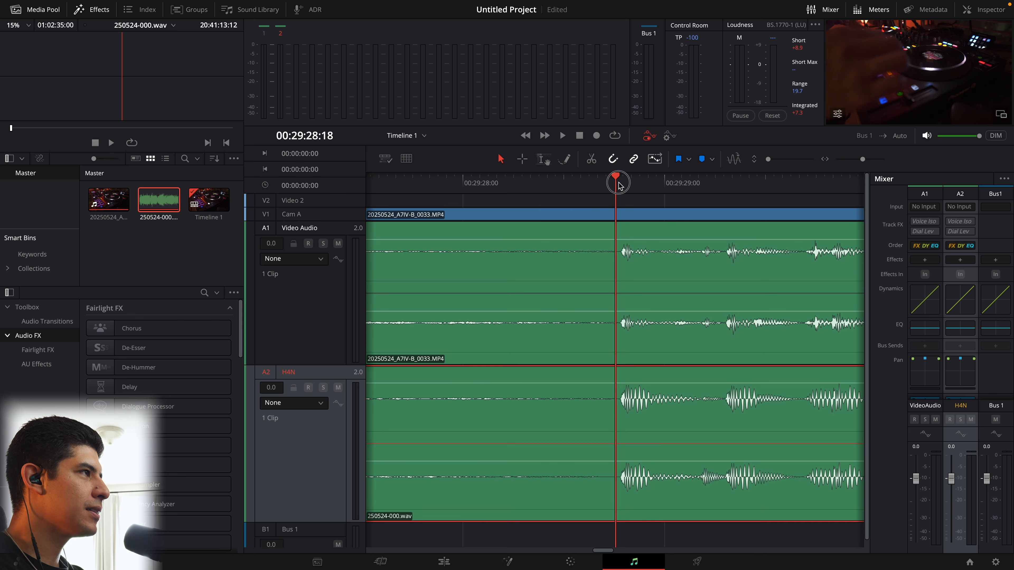
Fine-tune the H4N clip below frame level so its waveform onset matches the Video Audio onset at 00:29:28:18
scroll(661, 365, up, 5)
scroll(662, 379, down, 2)
drag(667, 423, 679, 426)
click(665, 193)
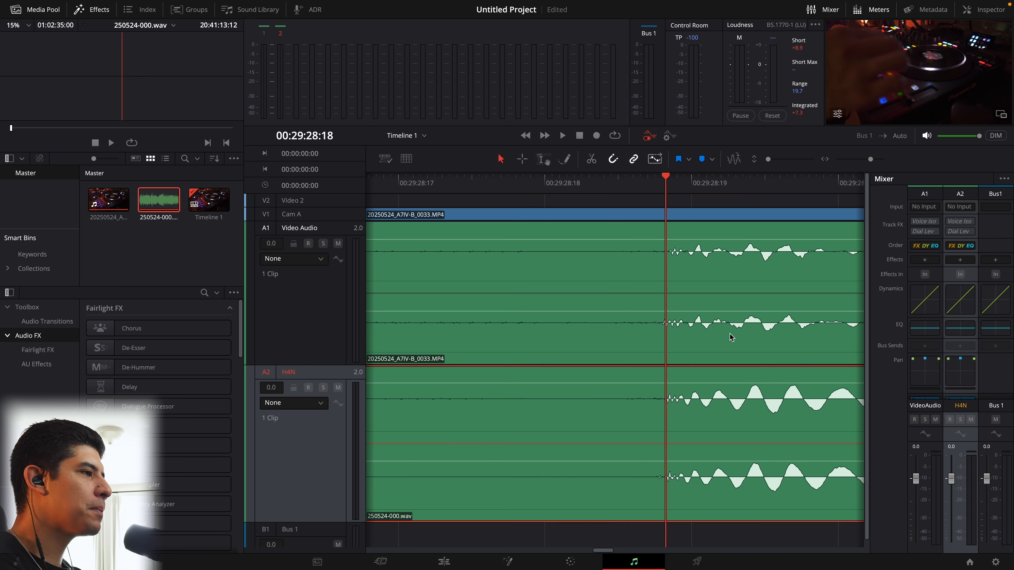
scroll(719, 339, up, 5)
drag(678, 429, 663, 428)
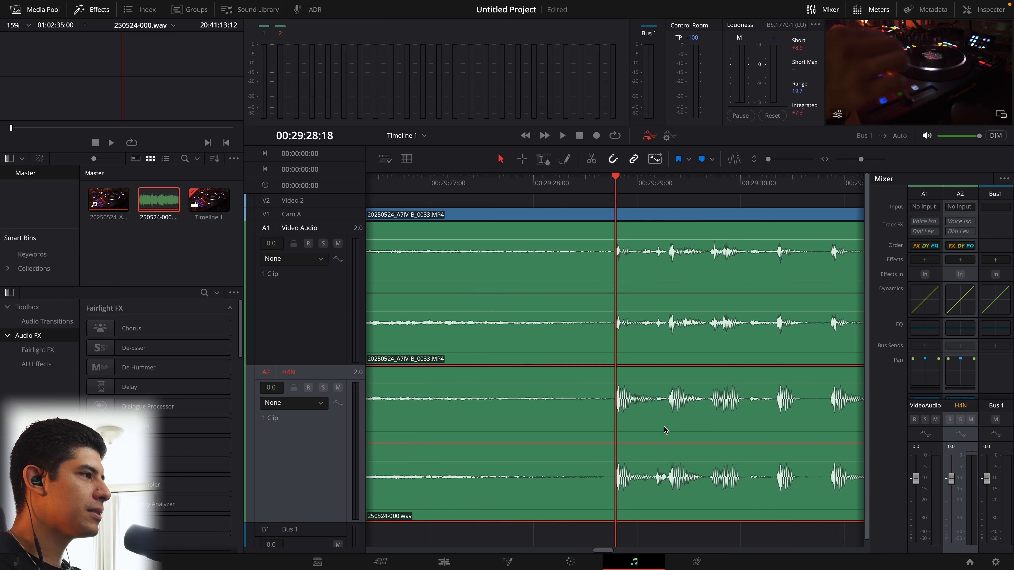
Play both tracks together from 00:29:26:10 to check the new alignment
click(588, 187)
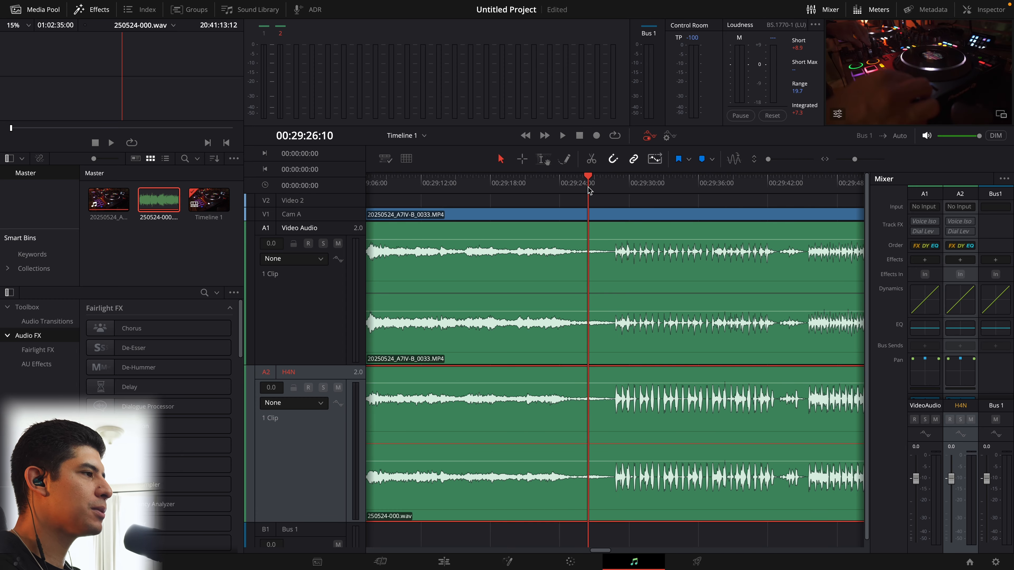
key(space)
scroll(607, 423, down, 1)
scroll(607, 423, down, 1)
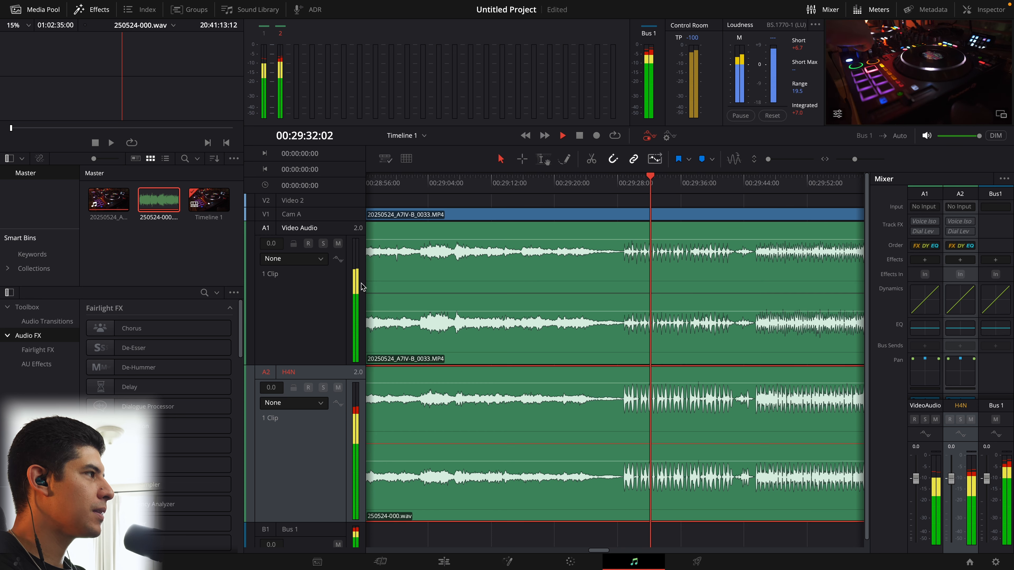
Compare the tracks during playback by soloing Video Audio and H4N in turn, leaving only H4N soloed
click(325, 243)
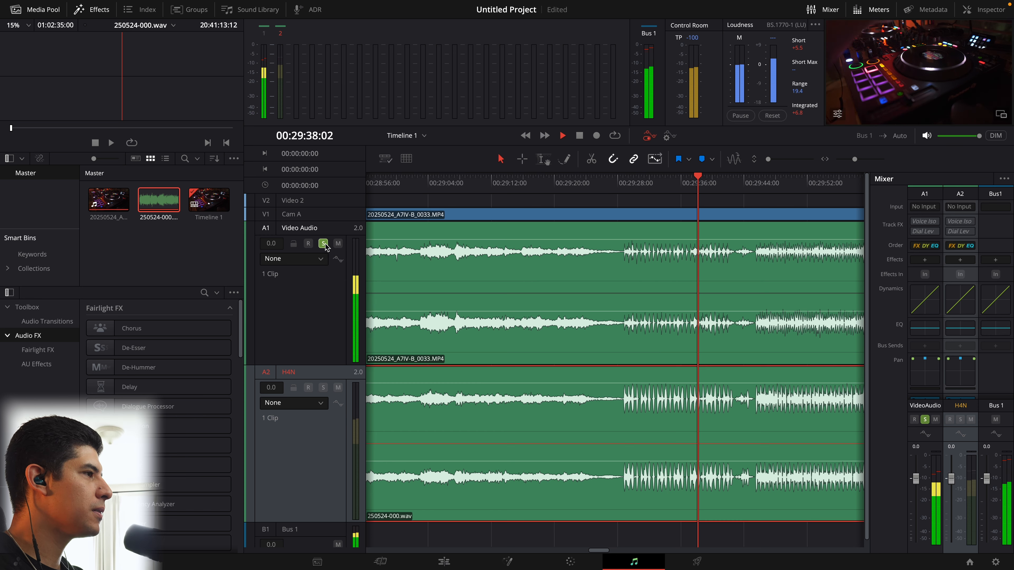
click(323, 389)
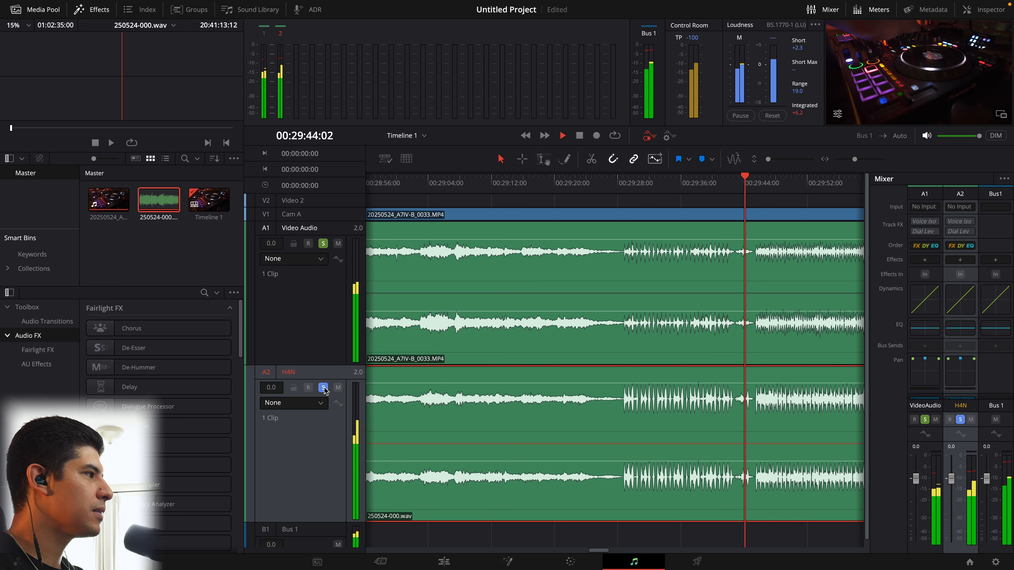
click(323, 244)
click(323, 387)
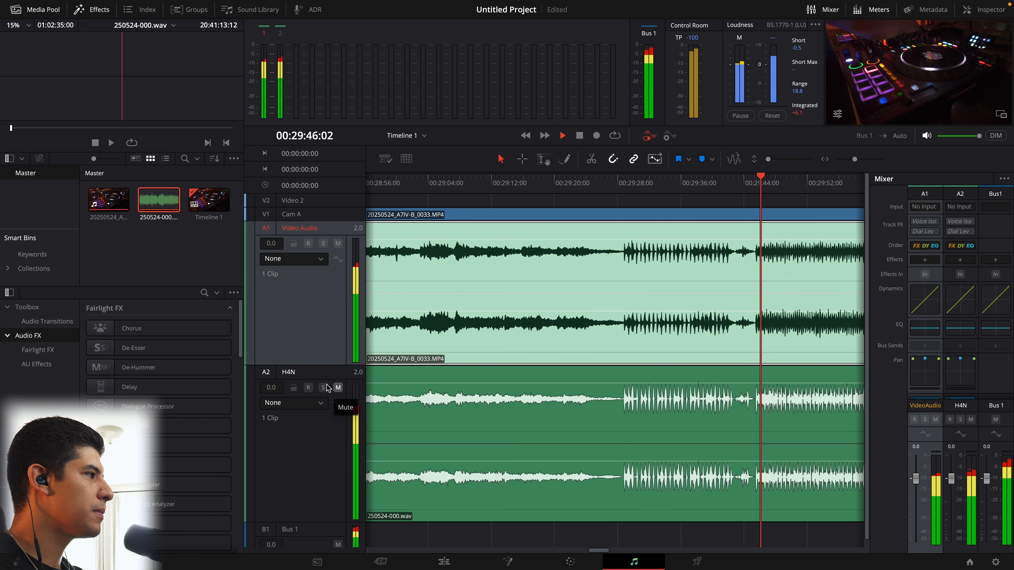
click(324, 388)
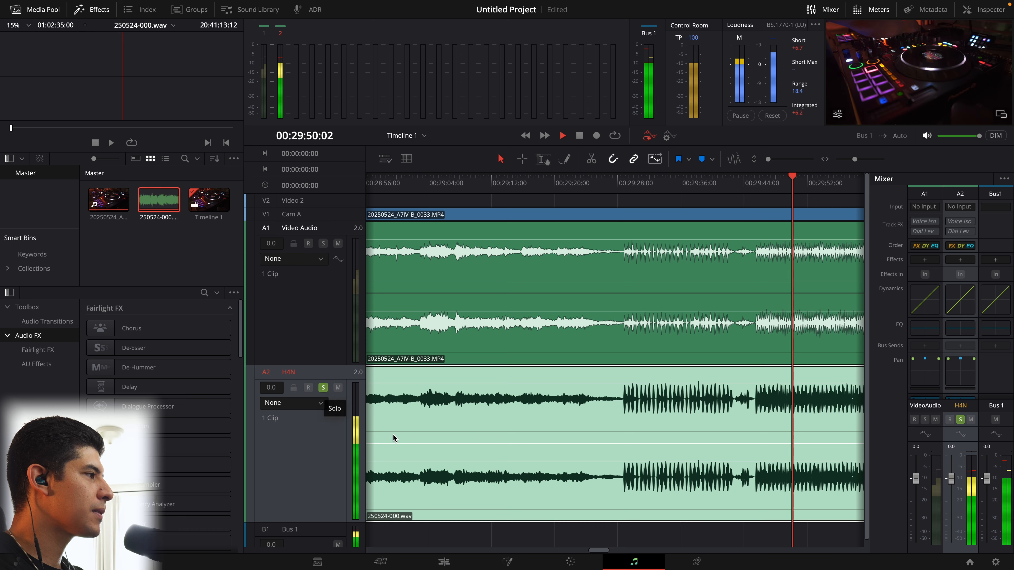
scroll(503, 435, down, 3)
scroll(504, 437, down, 2)
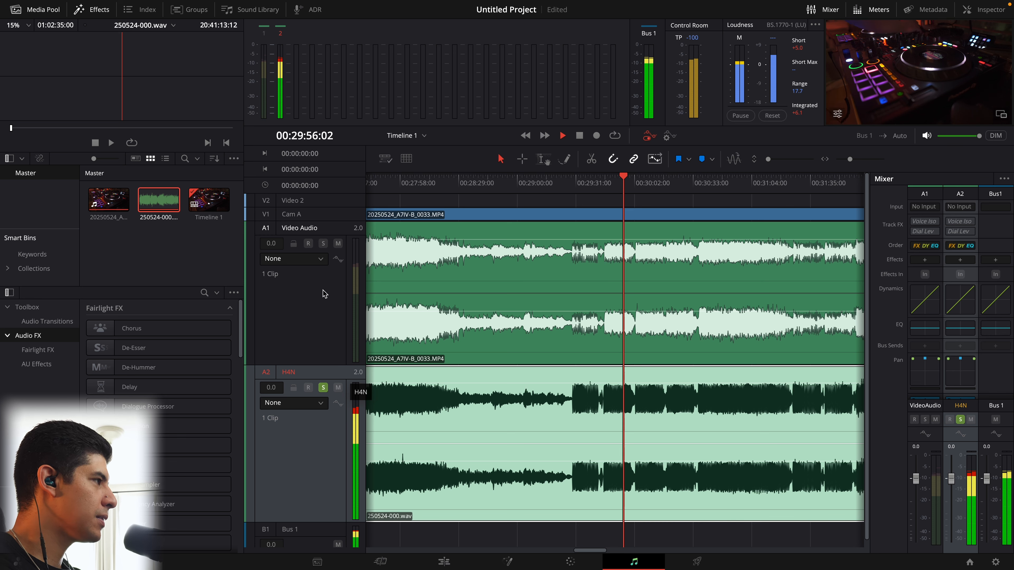
Listen briefly to Video Audio against the soloed H4N recording, return to H4N alone, and stop playback
click(323, 243)
click(323, 243)
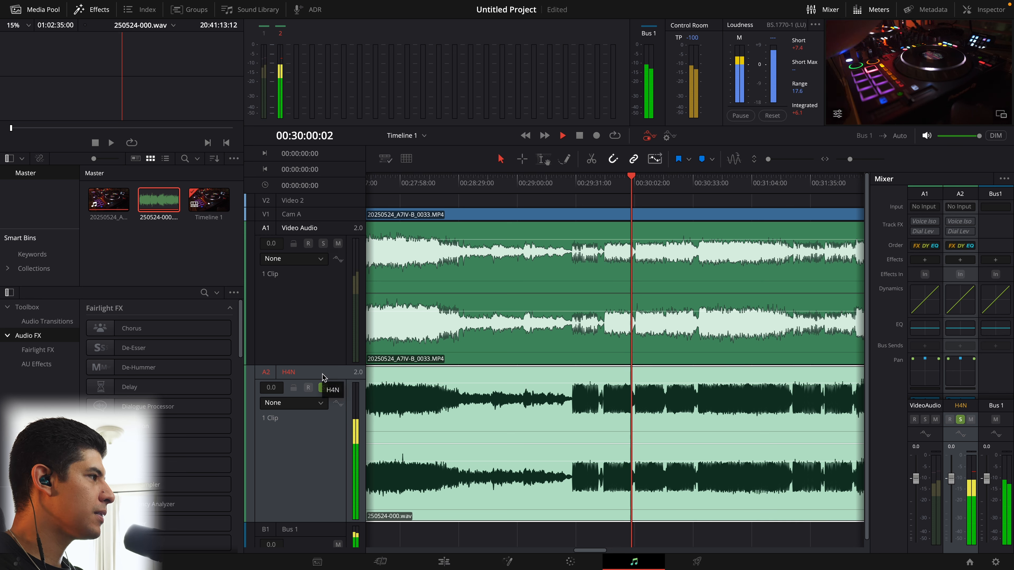
key(space)
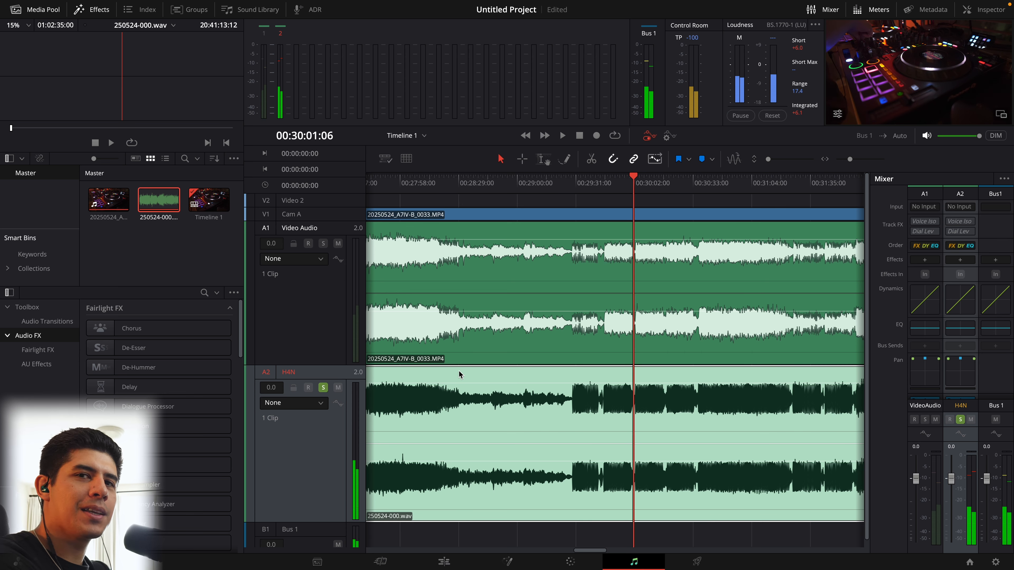
Mute the Video Audio track on the Edit page and play the footage near 00:27:47 with H4N soloed
key(shift+4)
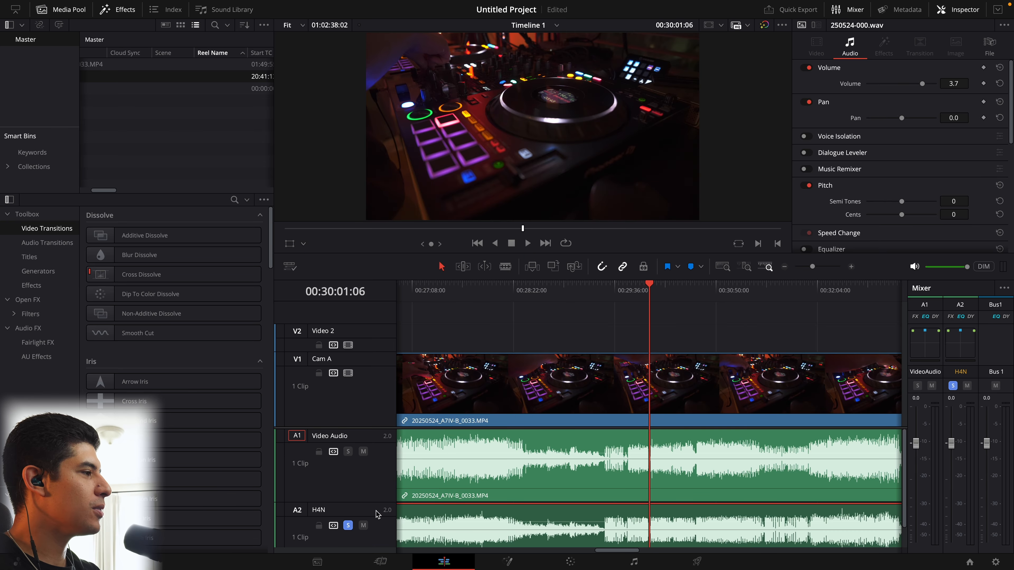
click(348, 526)
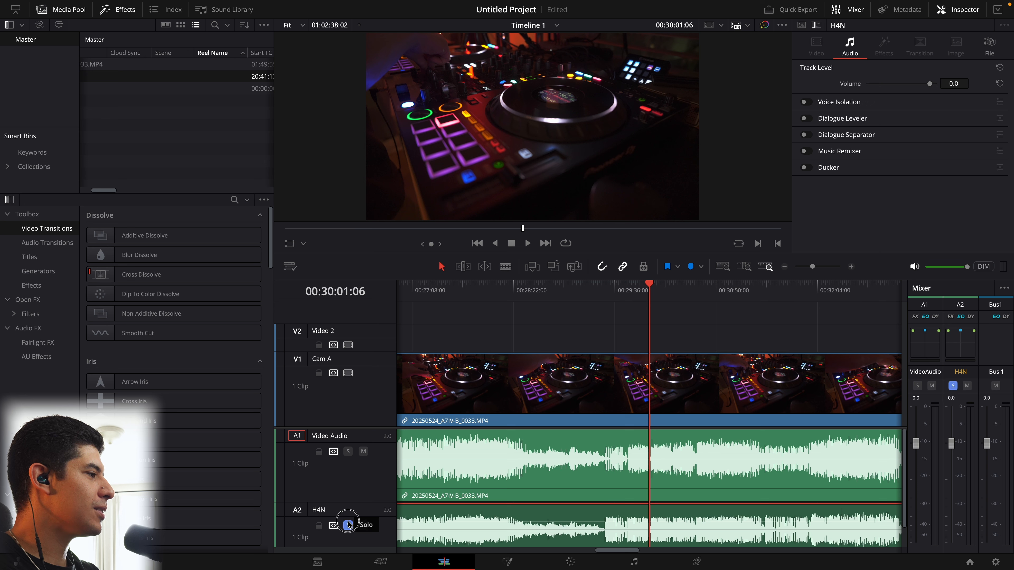
click(363, 451)
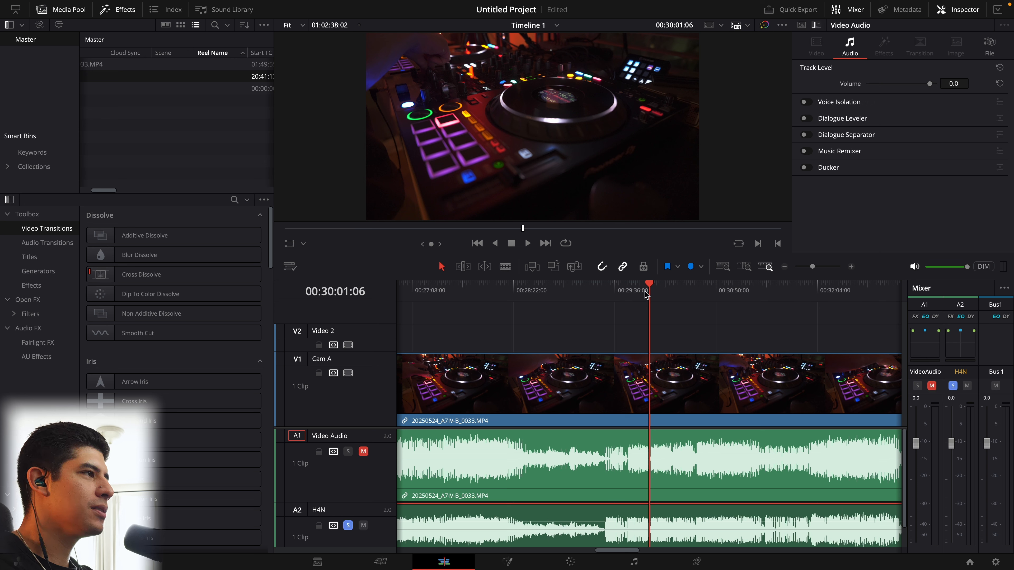
click(460, 290)
key(space)
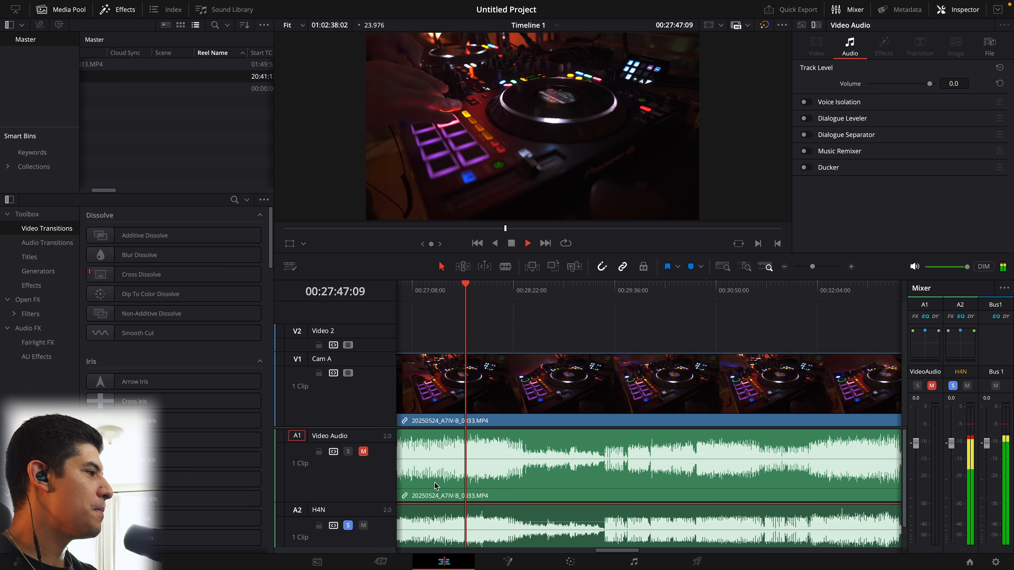
key(space)
Delete all the manually synced video and audio clips, leaving Timeline 1 empty
drag(657, 328, 521, 519)
key(Delete)
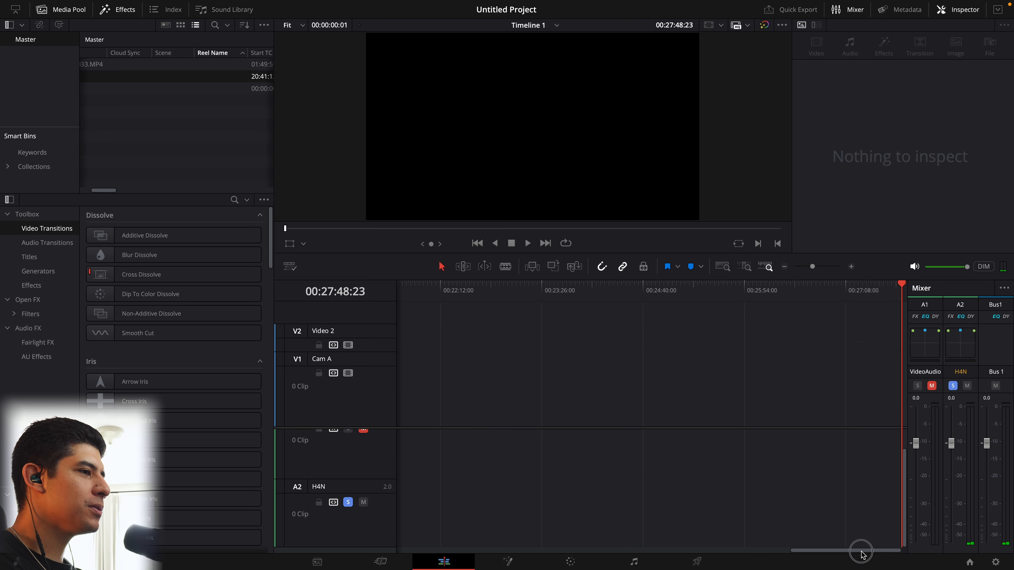
drag(860, 550, 403, 553)
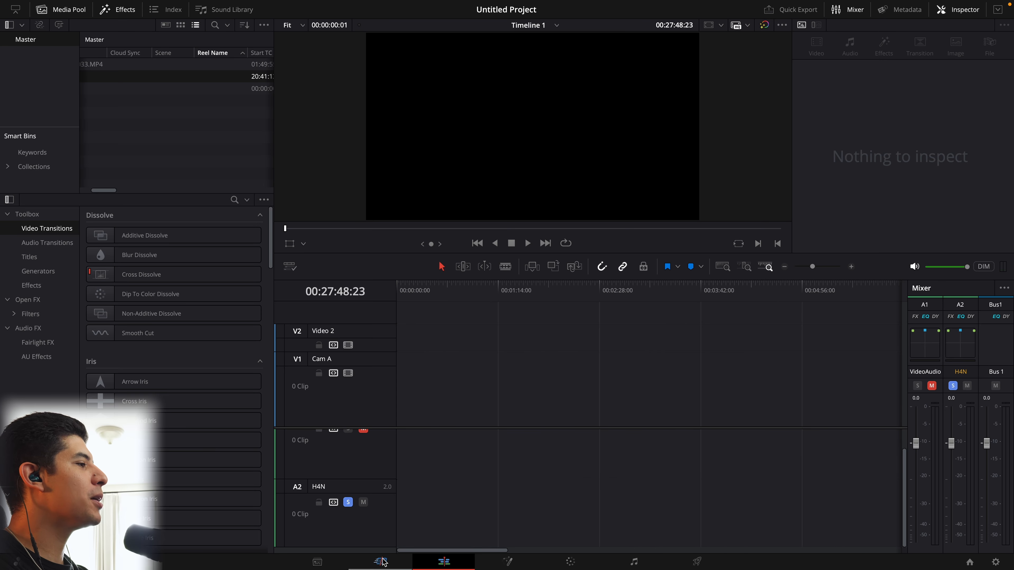
Open Auto Sync Audio for 20250524_A7IV-B_0033.MP4 and 250524-000.wav on the Media page
click(324, 567)
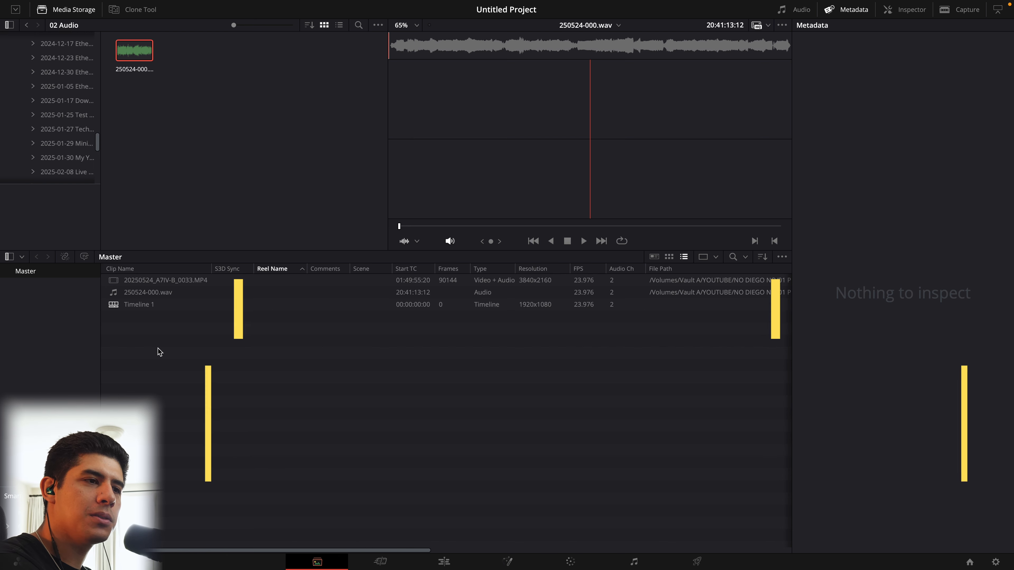
click(136, 295)
super+click(171, 281)
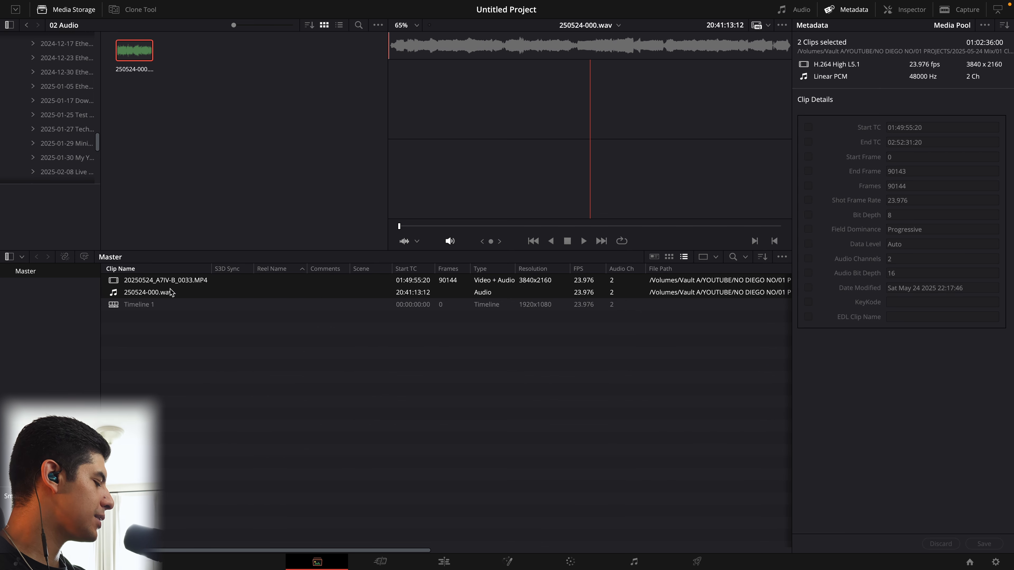
right_click(172, 285)
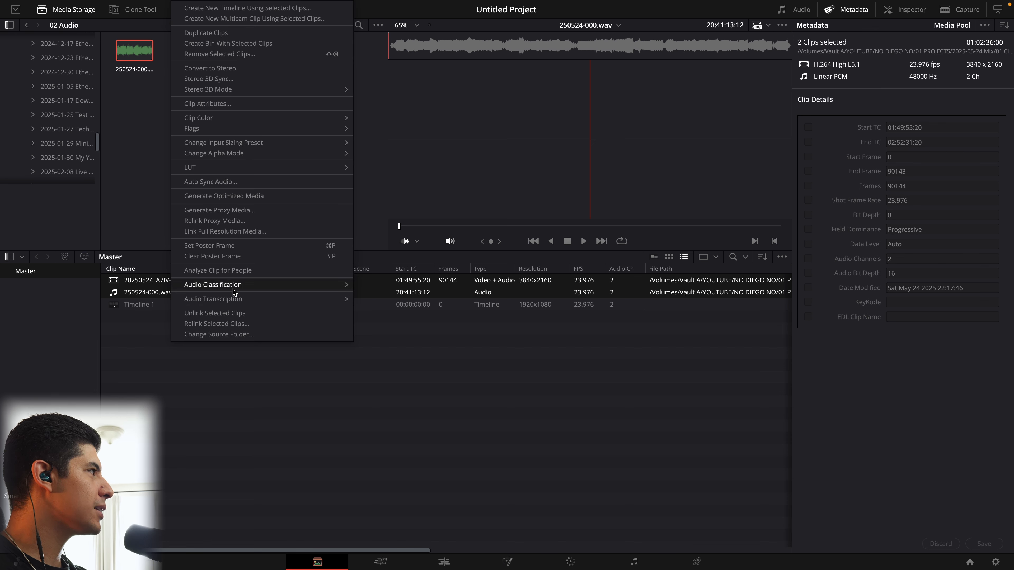
mouse_move(233, 291)
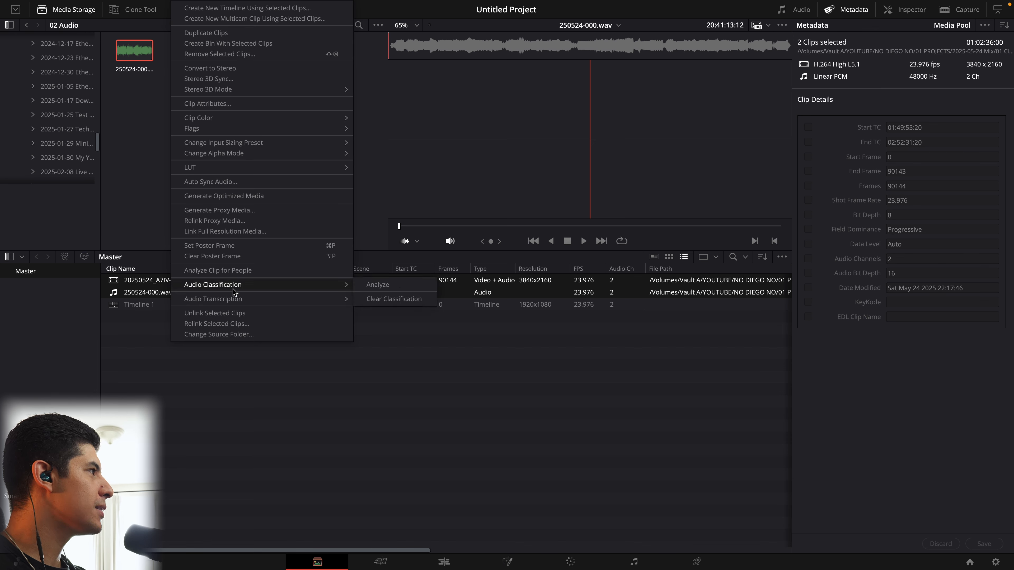
click(212, 184)
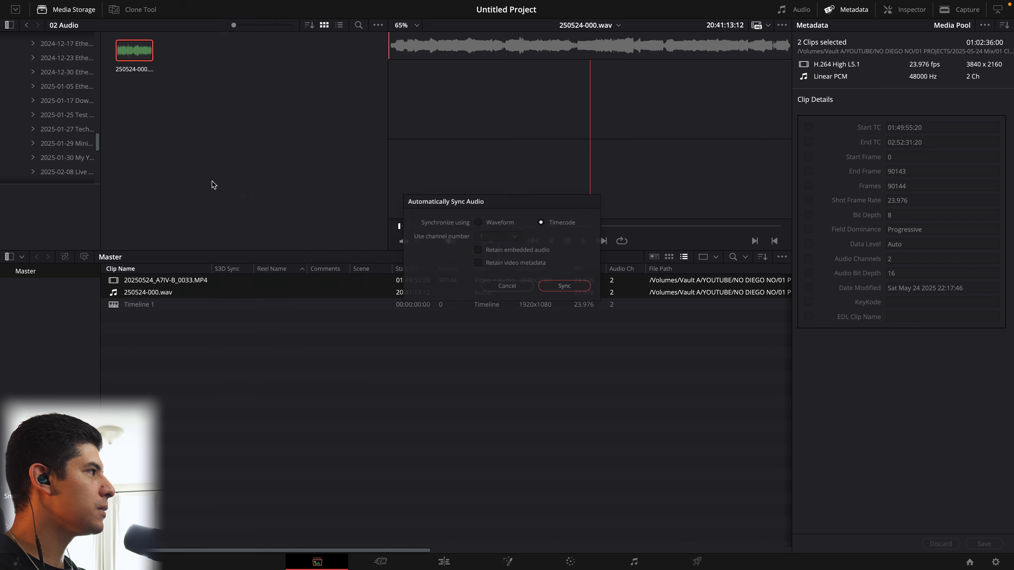
drag(539, 201, 540, 216)
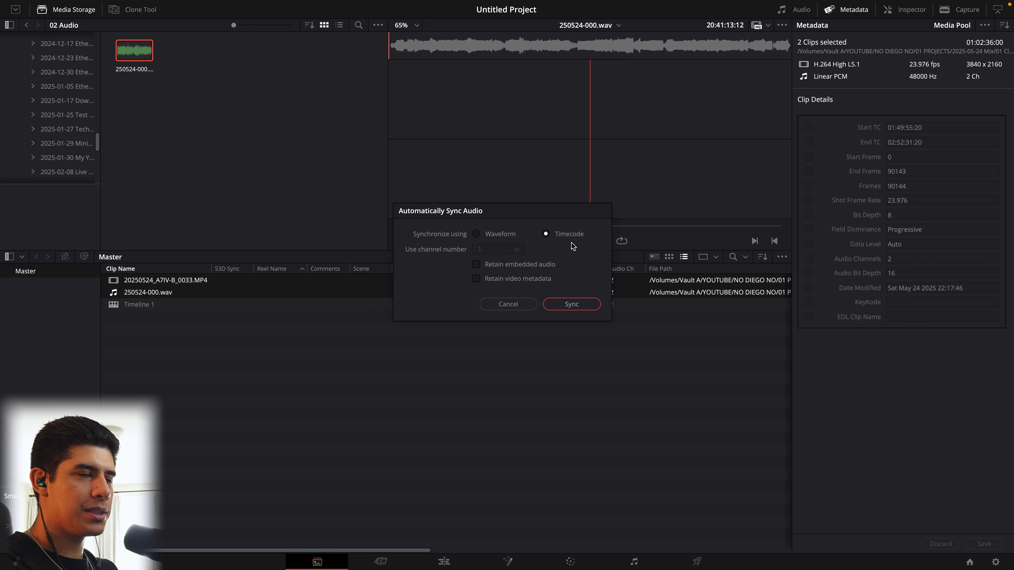
Sync the two clips by Waveform with the channel number set to Automatic and embedded audio retained
click(504, 238)
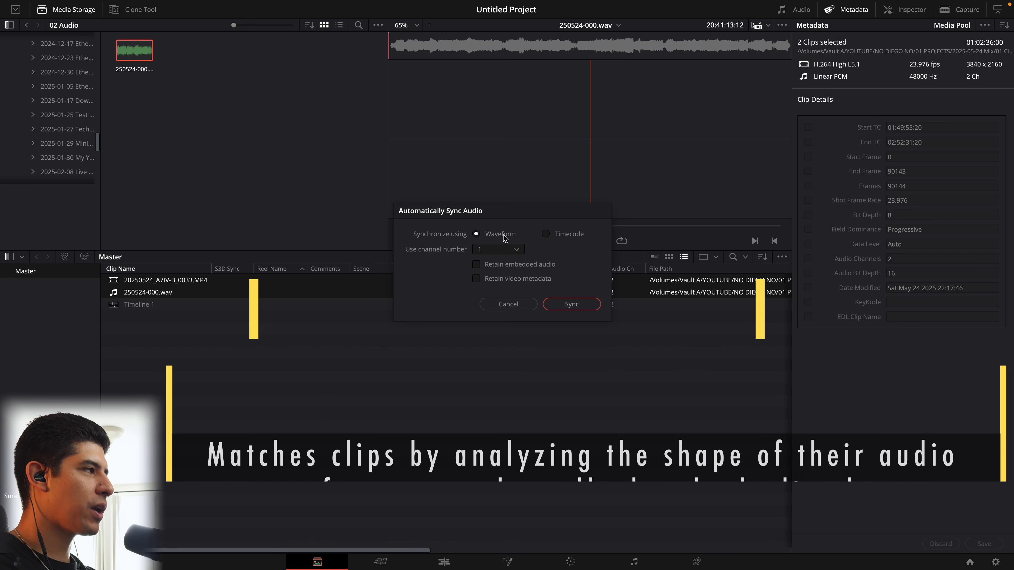
click(512, 251)
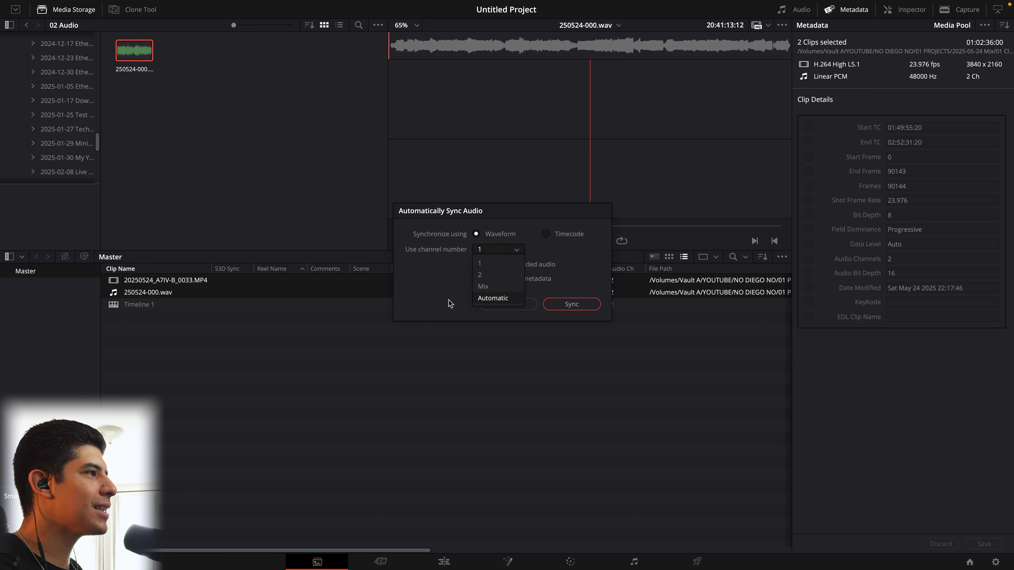
click(489, 299)
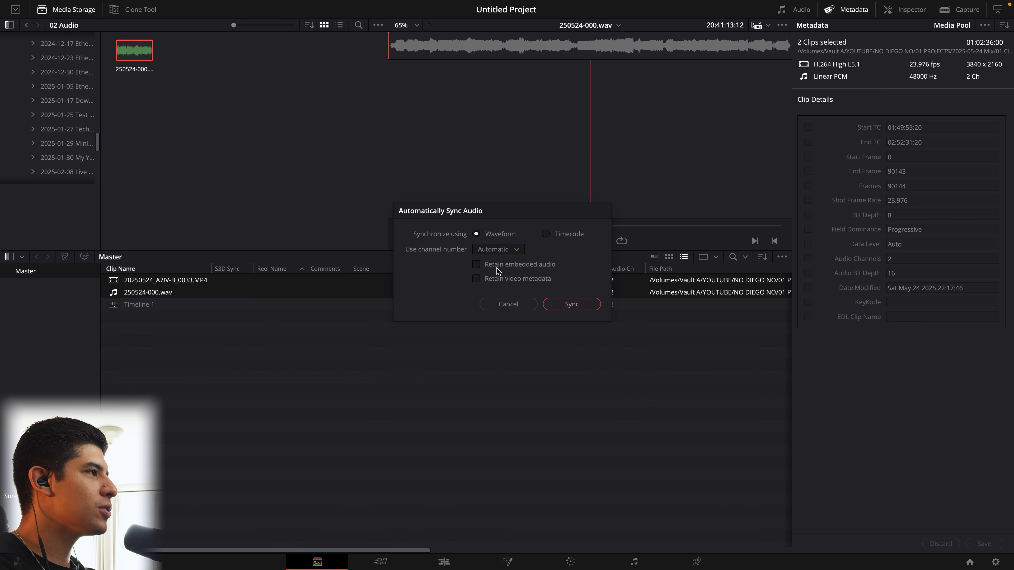
click(544, 265)
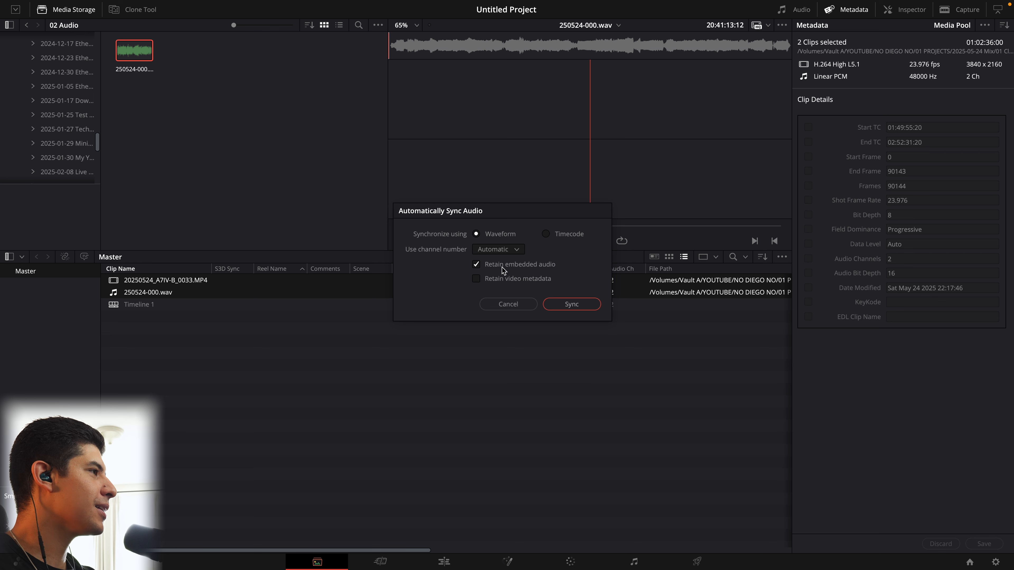
click(571, 304)
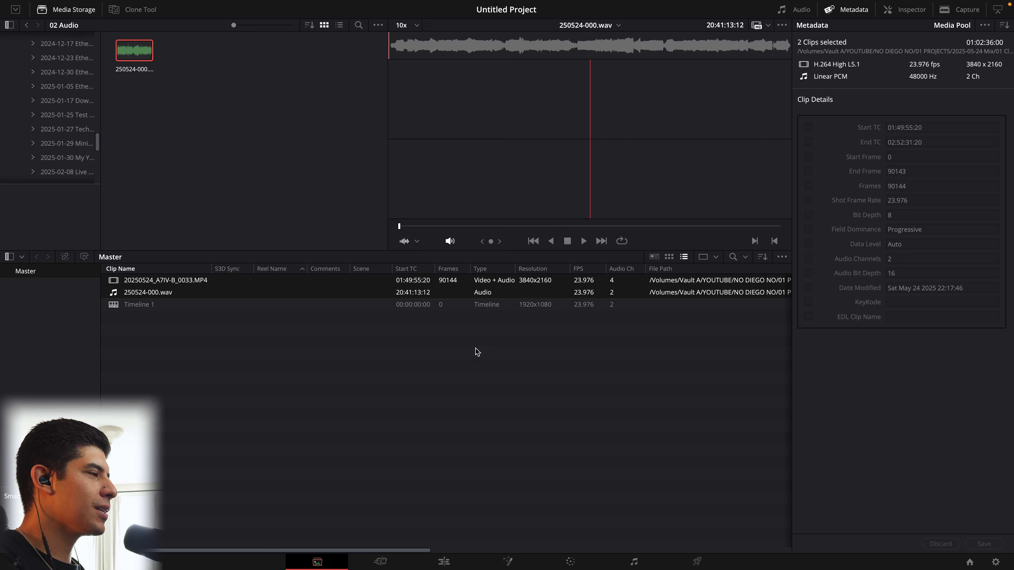
click(386, 364)
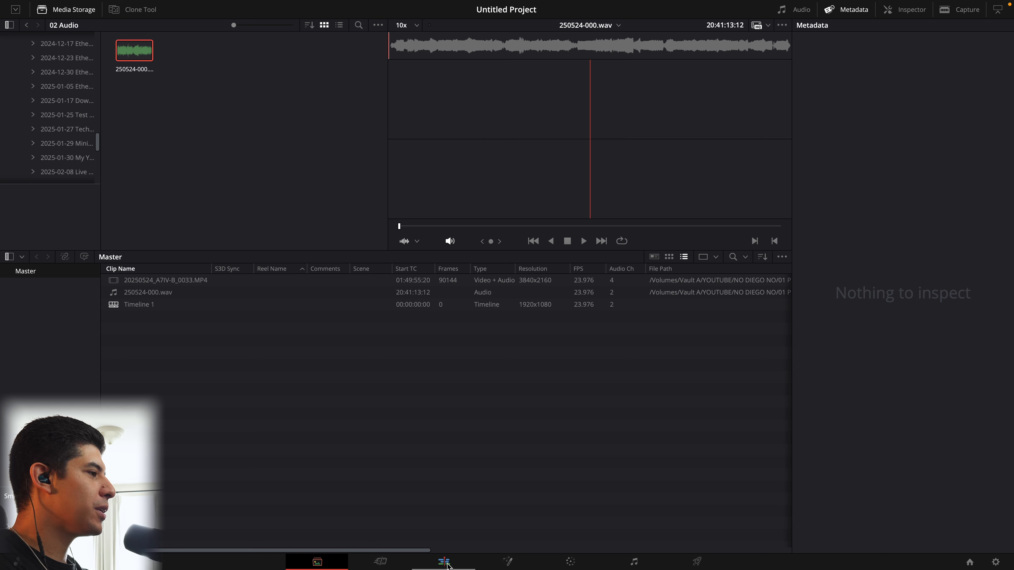
Place the synced 20250524_A7IV-B_0033.MP4 clip on the Cam A track of Timeline 1 on the Edit page
click(444, 562)
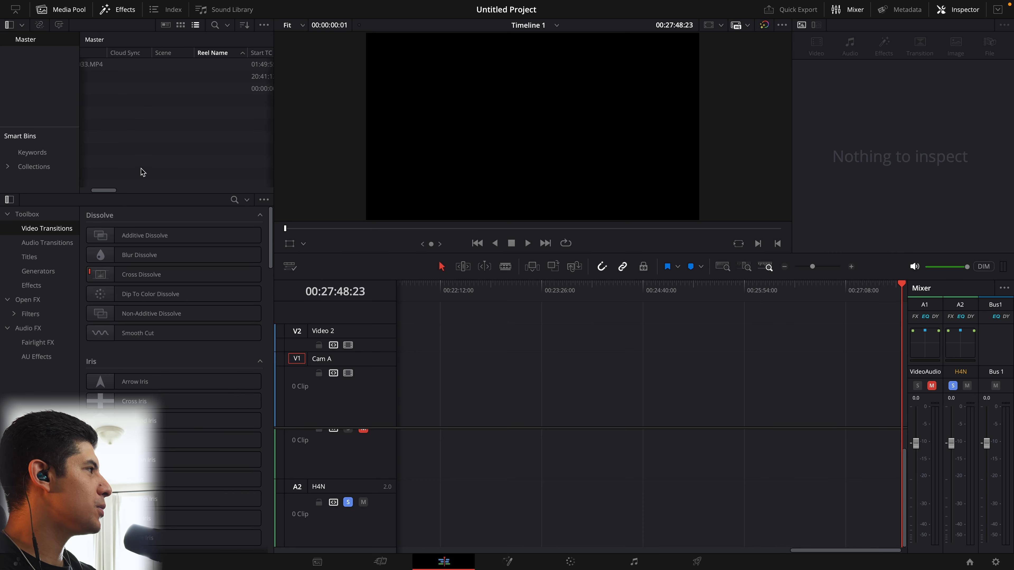
drag(106, 192, 48, 185)
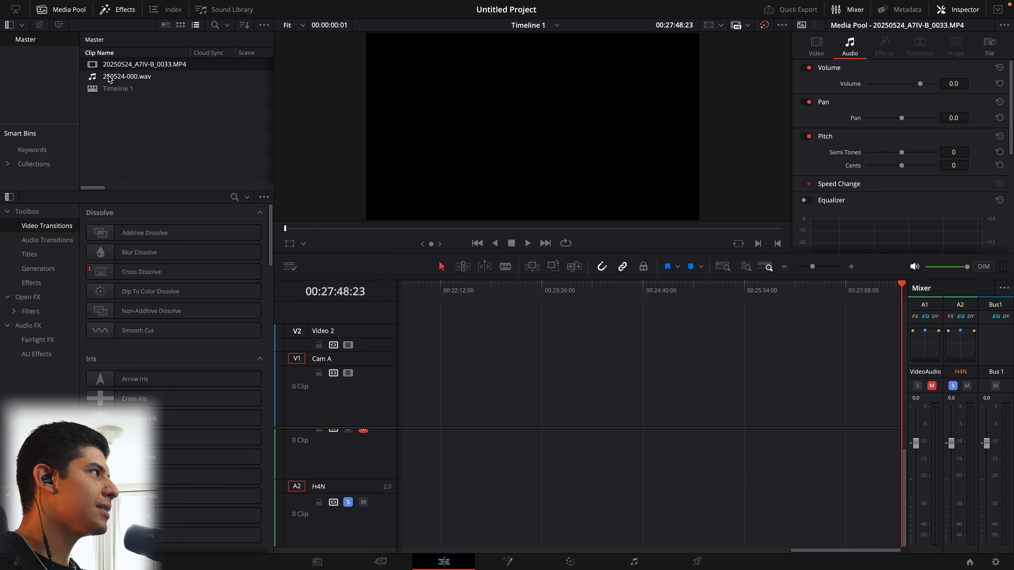
drag(94, 67, 417, 412)
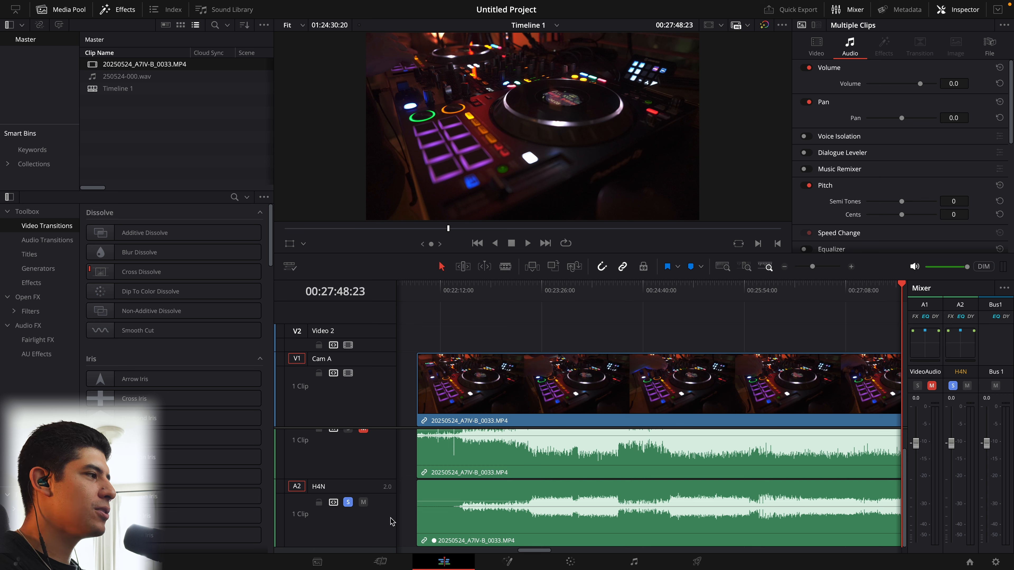
Solo the H4N track and play the synced clip from 00:23:02:18 to check its audio
click(508, 292)
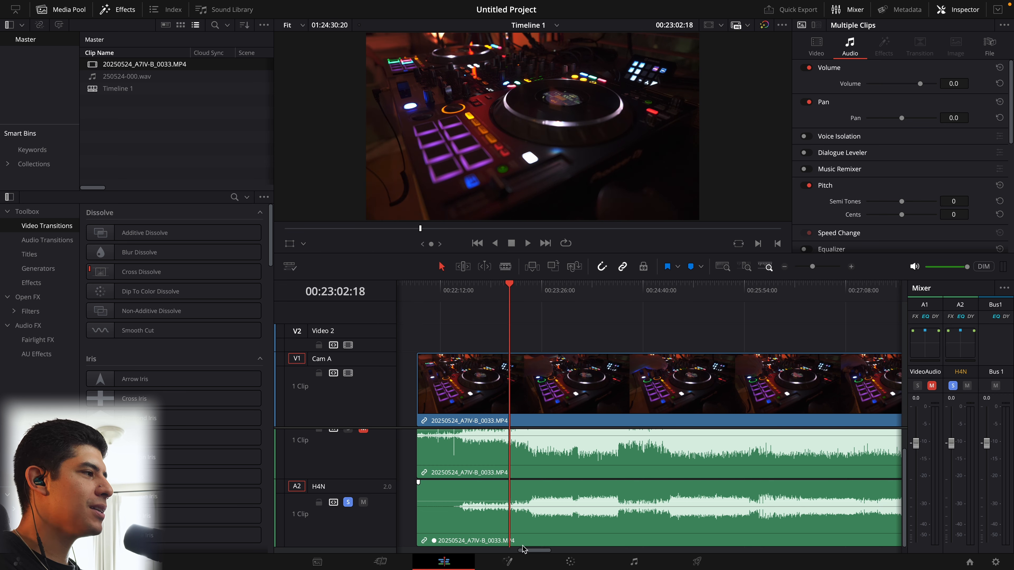
click(348, 502)
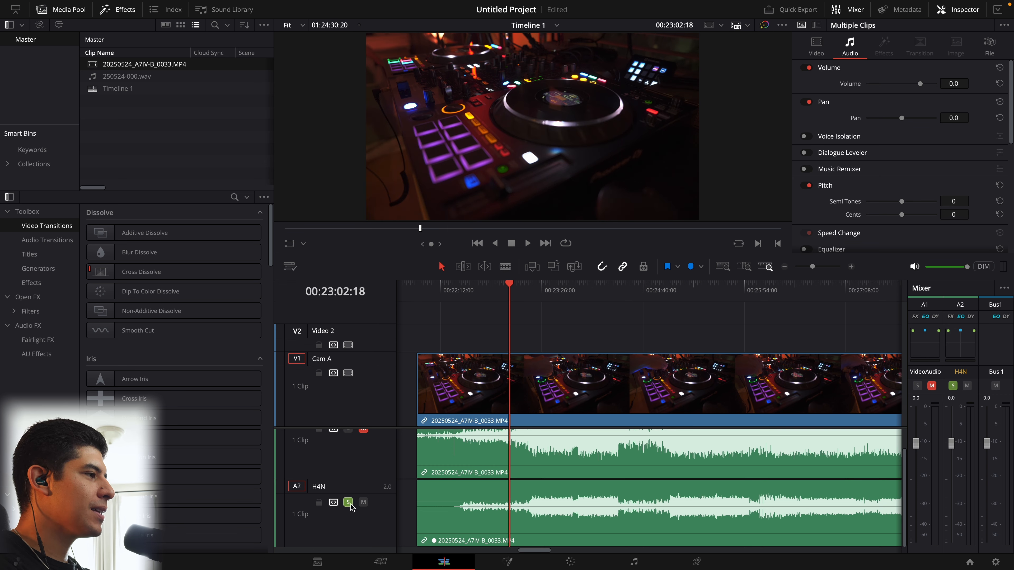
key(space)
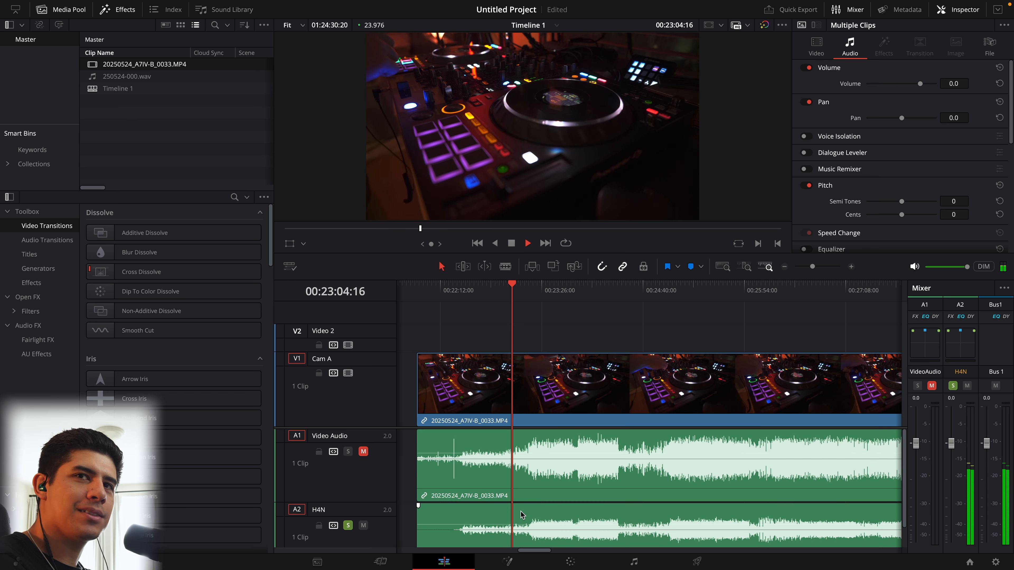
Move the synced clip with its linked audio to the timeline start at 00:00:00:00 and stop playback
click(577, 384)
mouse_move(577, 384)
mouse_down()
mouse_move(669, 393)
mouse_move(592, 394)
mouse_up()
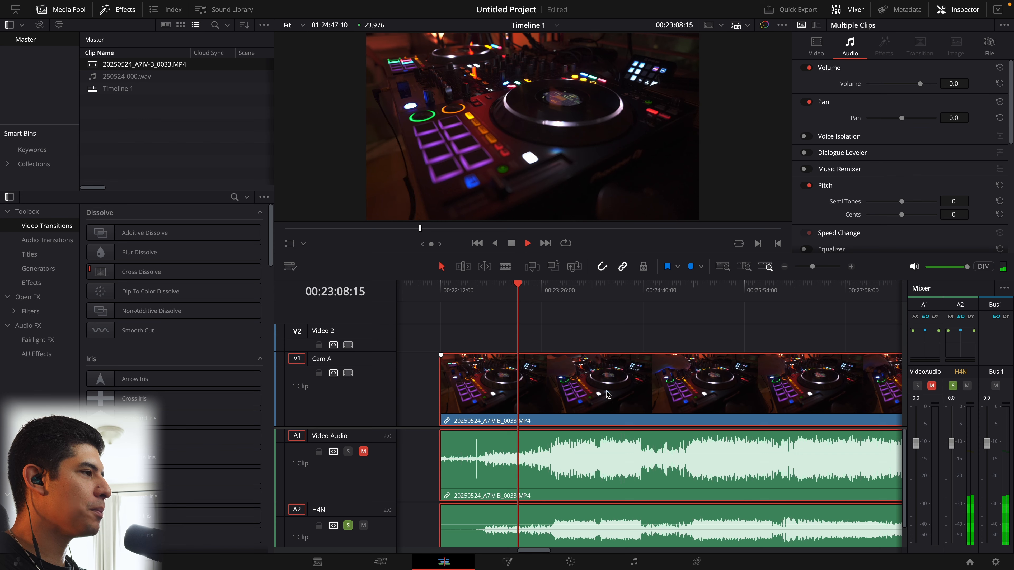
scroll(612, 443, down, 5)
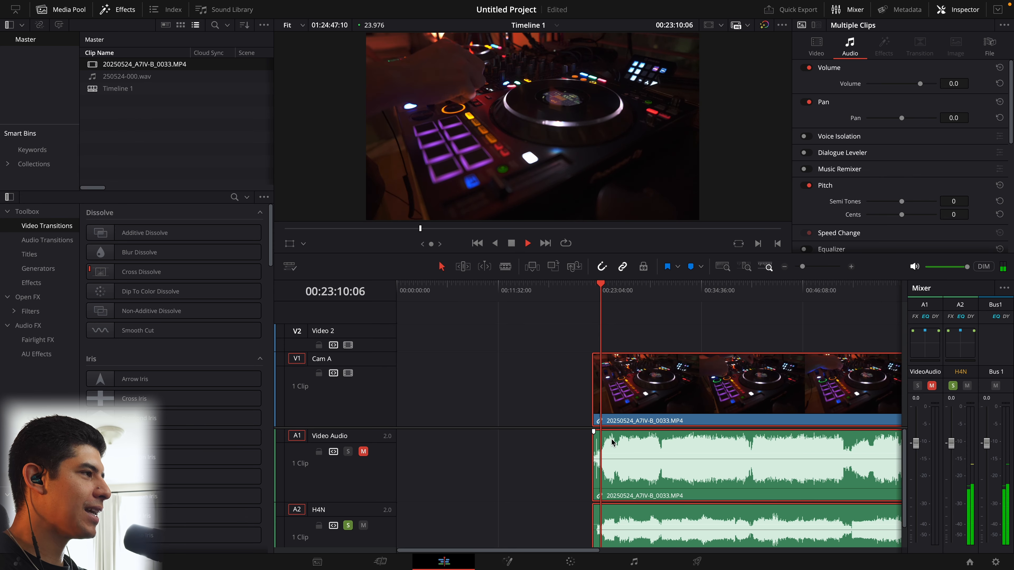
drag(731, 389, 535, 390)
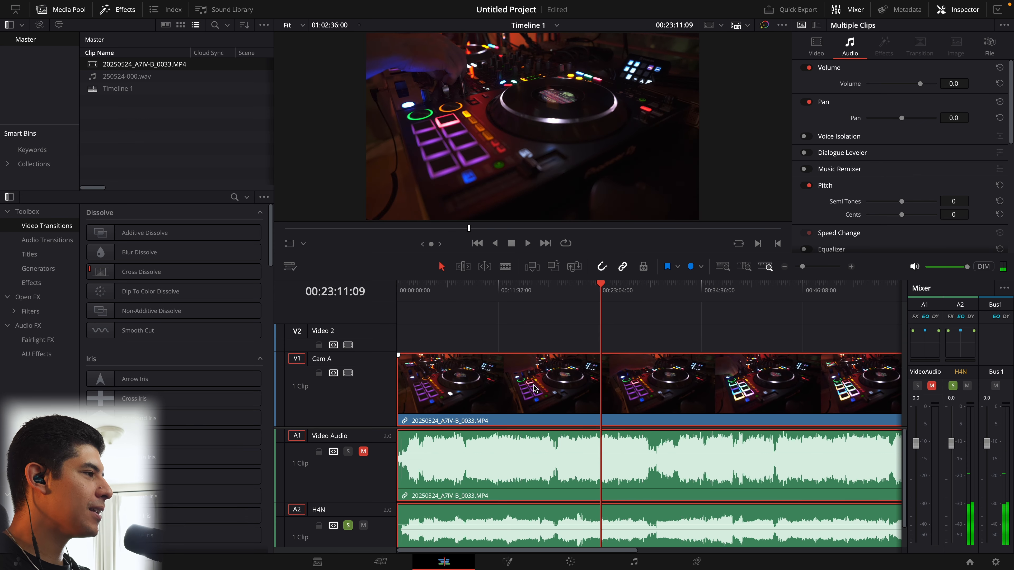
key(space)
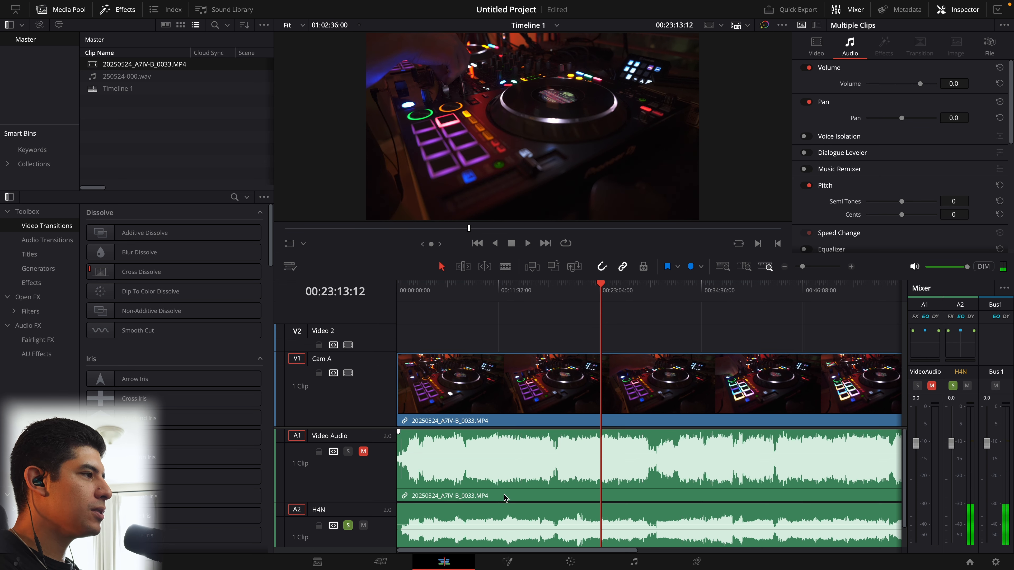
Raise the volume of the H4N audio clip and lower the volume of the Video Audio clip
drag(501, 524, 505, 518)
drag(515, 452, 514, 458)
drag(504, 380, 467, 402)
Split the linked clips at 00:00:26:00, delete the part before the music begins, and close the resulting gap
drag(408, 294, 397, 294)
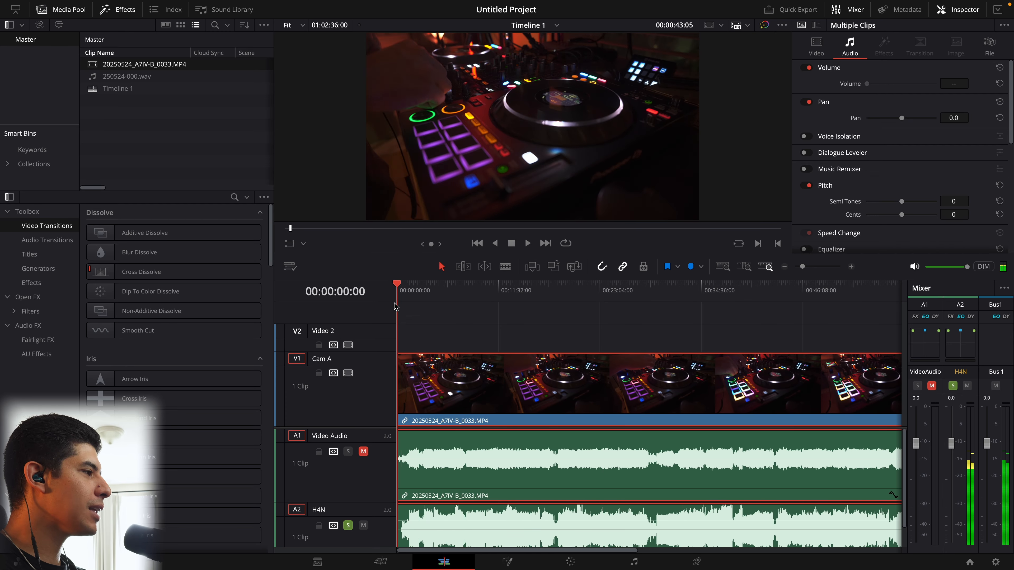
scroll(491, 429, up, 8)
drag(501, 300, 495, 300)
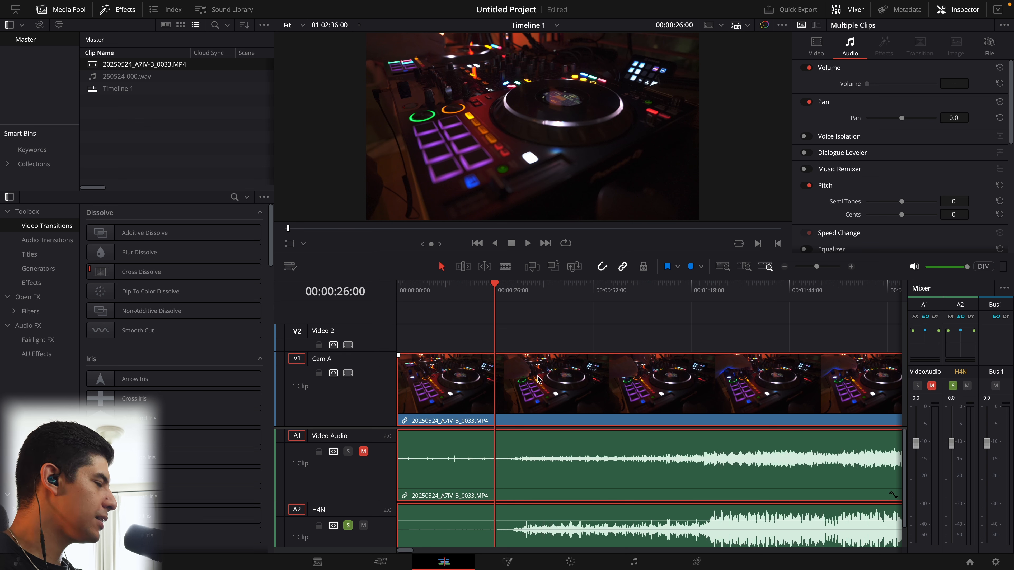
key(super+b)
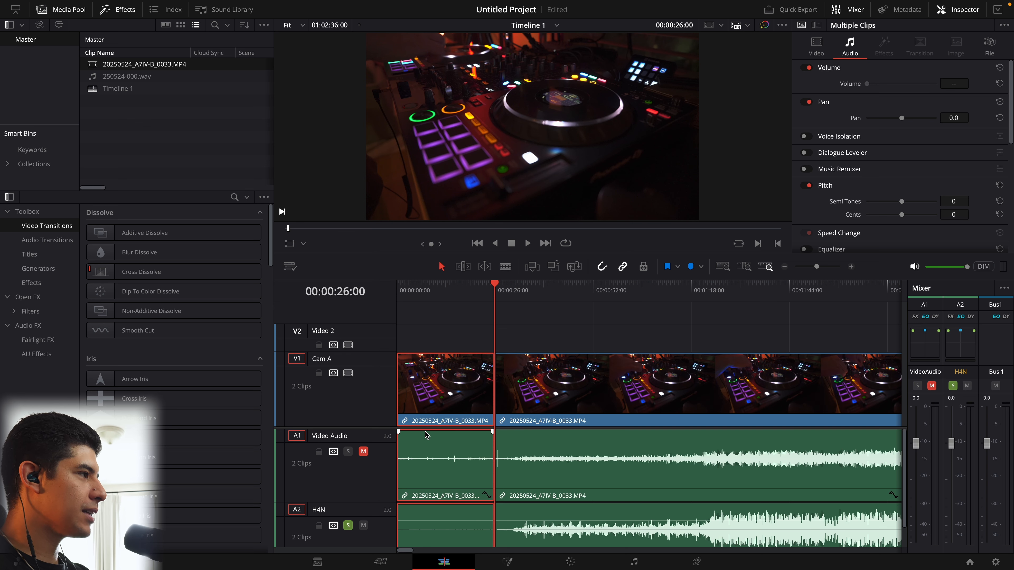
key(BackSpace)
click(453, 391)
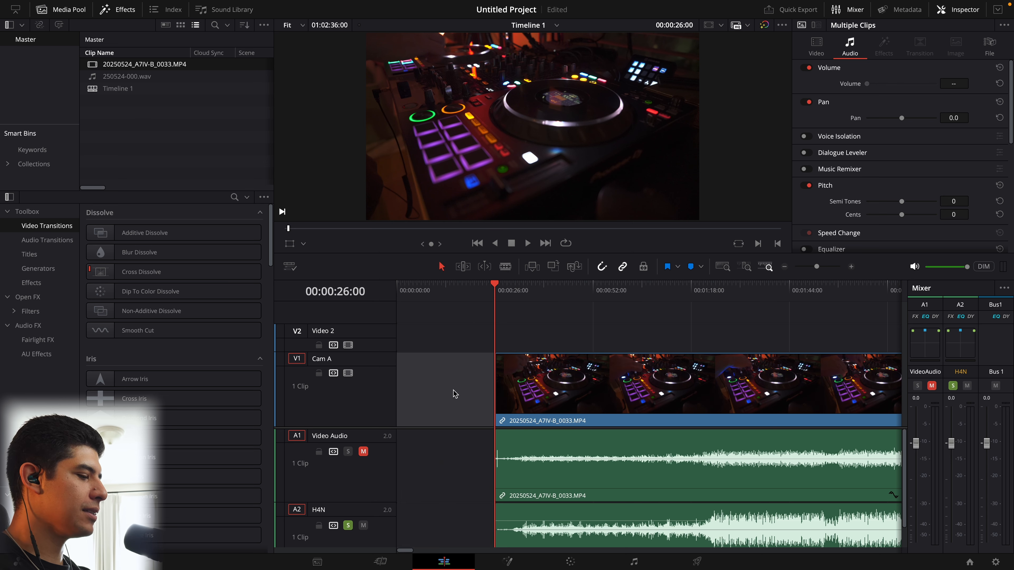
key(BackSpace)
scroll(544, 457, down, 10)
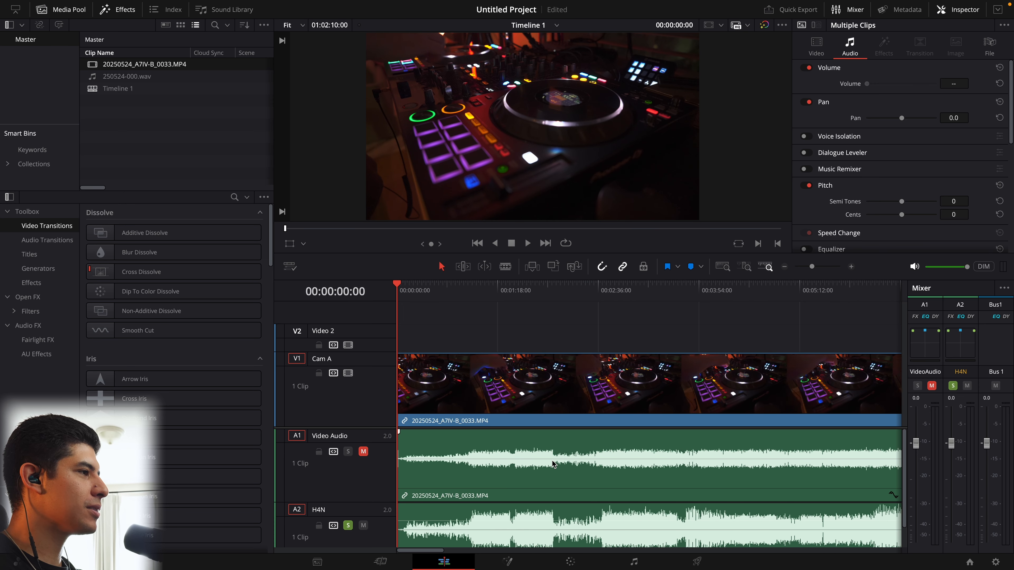
Trim the end of the linked clips to a timeline length of 01:02:03:10 and add a fade-out to the H4N audio
click(487, 289)
scroll(495, 359, up, 10)
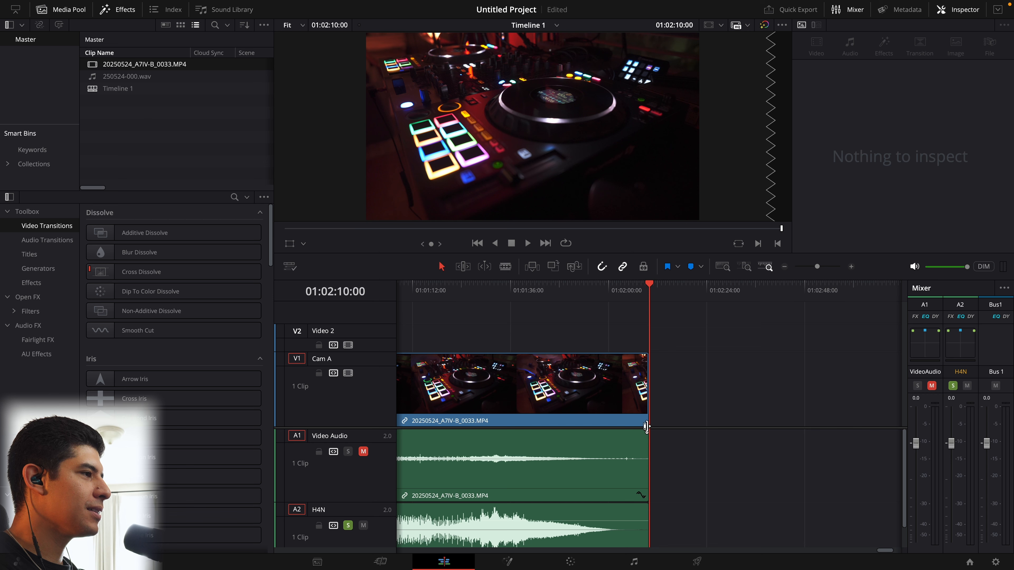
click(647, 439)
drag(646, 378, 616, 379)
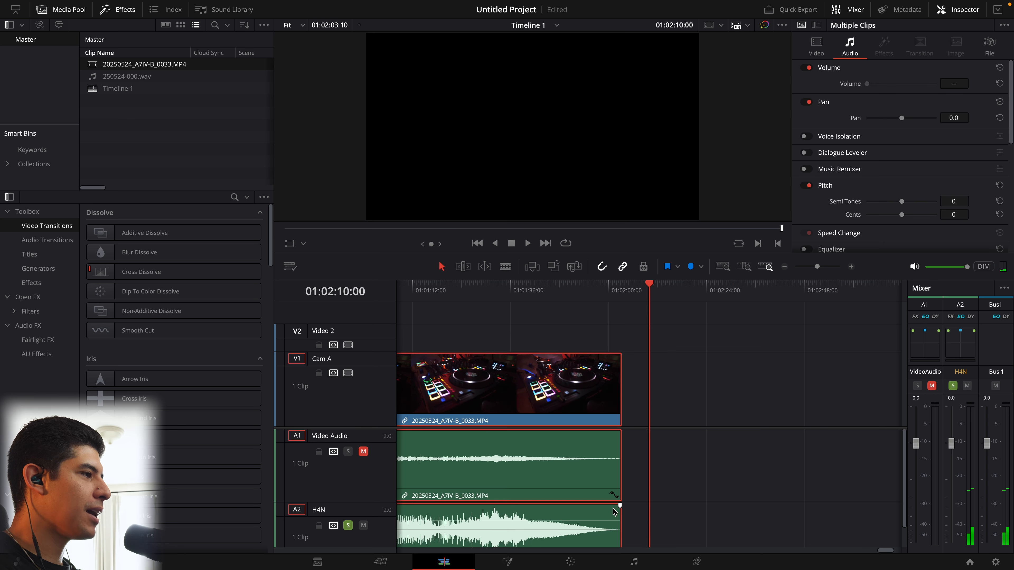
drag(619, 506, 610, 536)
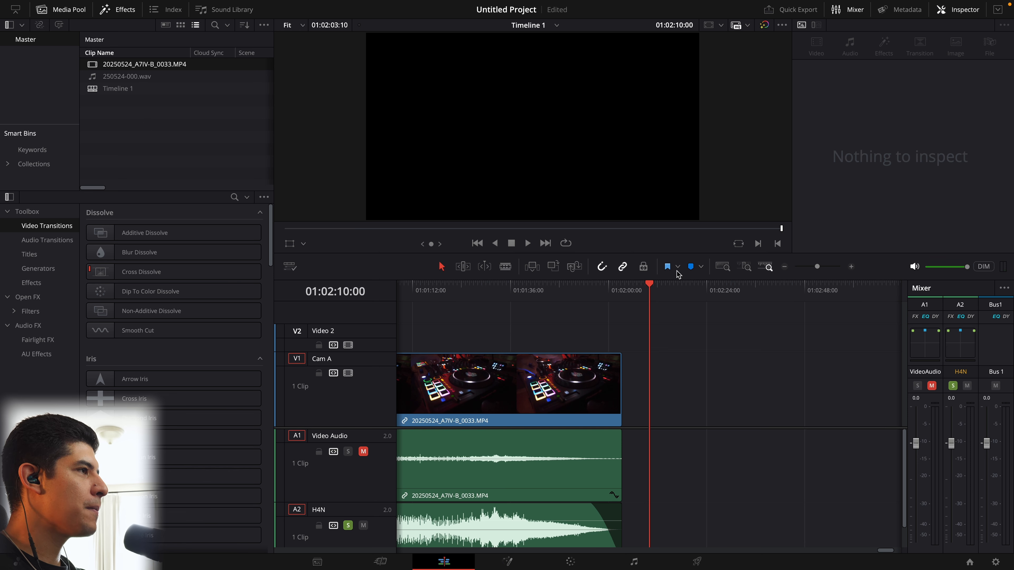
Fit the whole timeline in view, play it from 00:00:00:00 and reduce the height of the Video Audio track
click(723, 266)
click(405, 294)
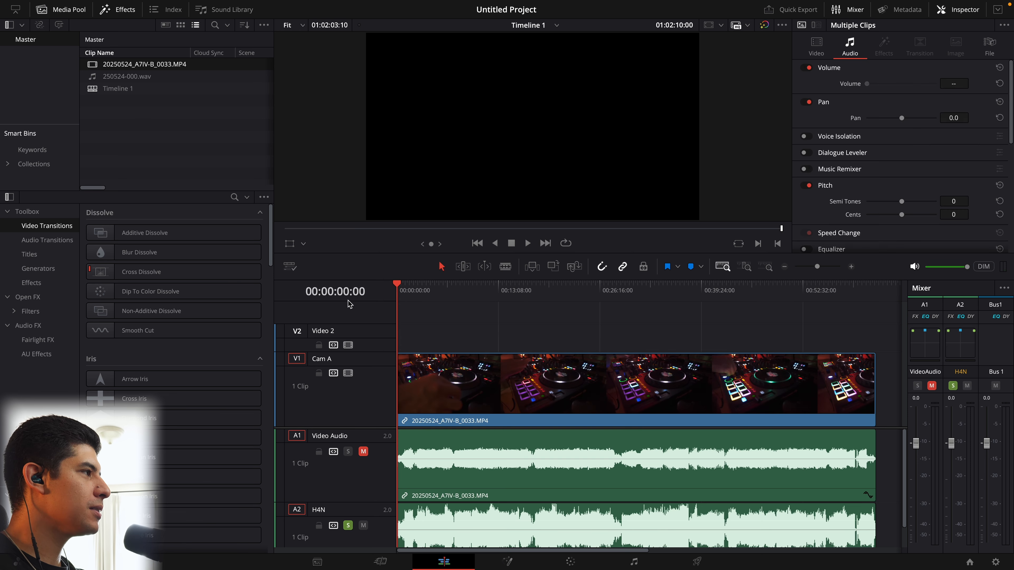
key(space)
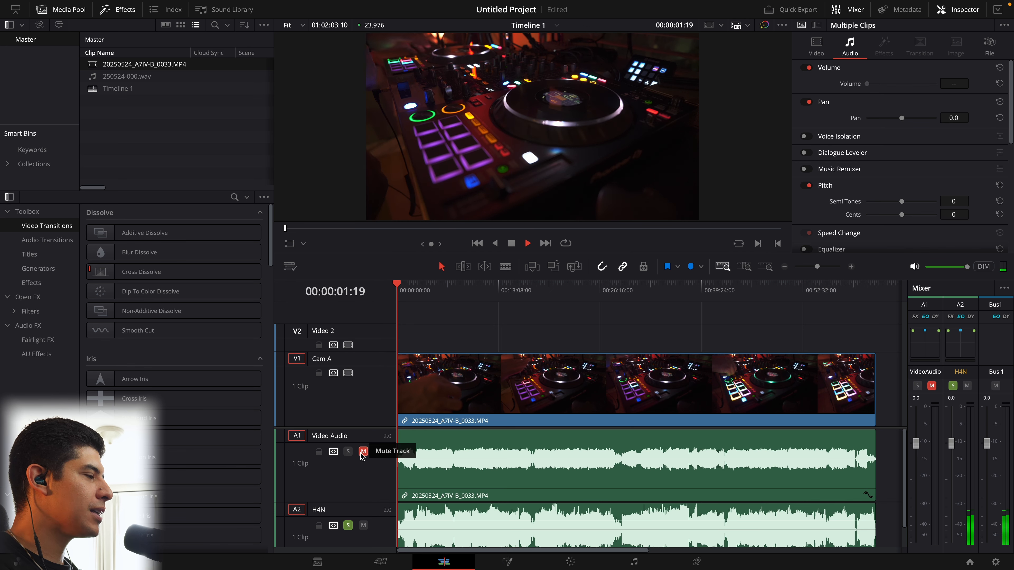
drag(376, 502, 376, 453)
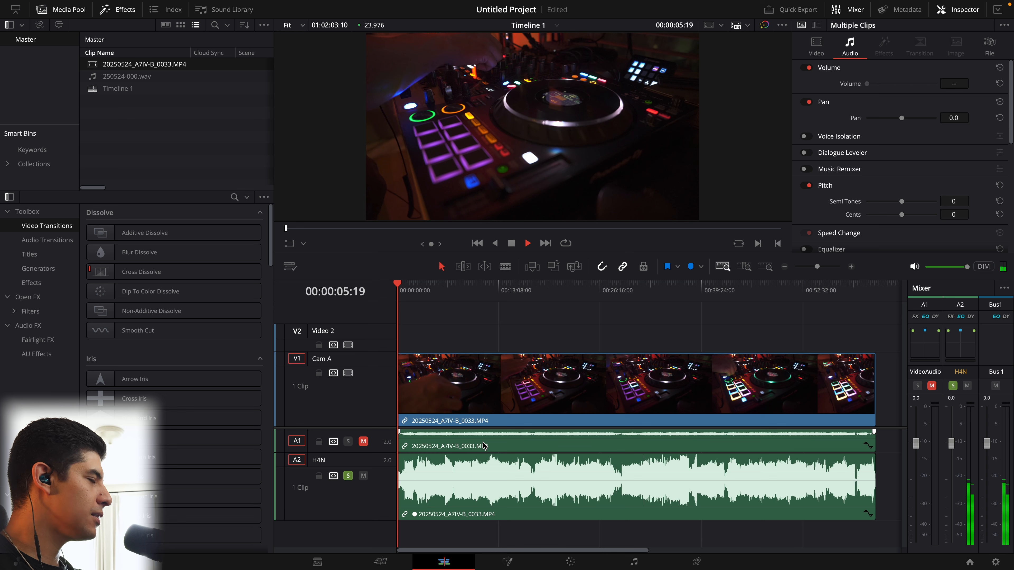
Play the mix from about 00:11:28, 00:30:30 and 00:37:13 to check sync and H4N audio levels, then stop playback
drag(490, 470, 491, 470)
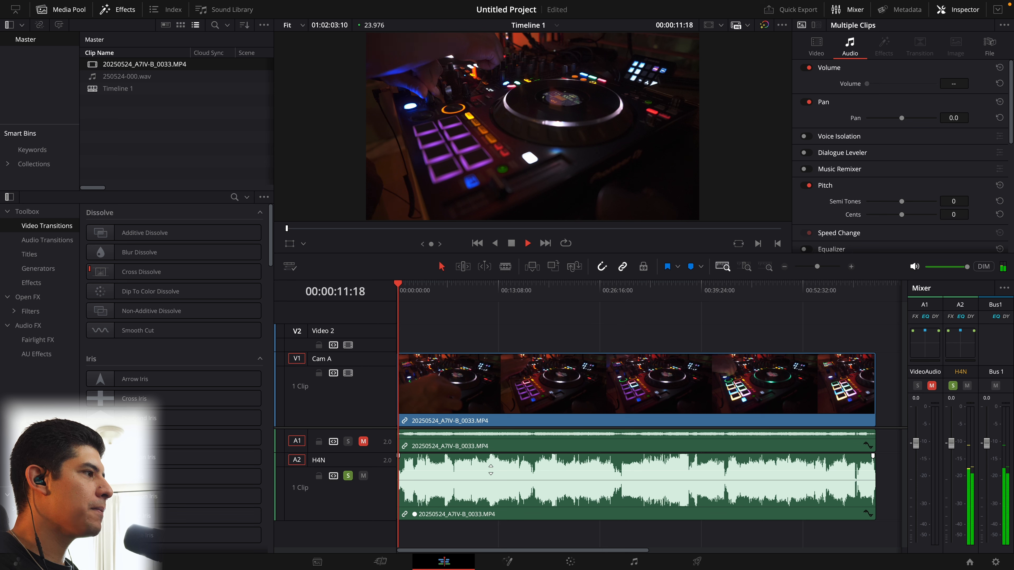
click(486, 296)
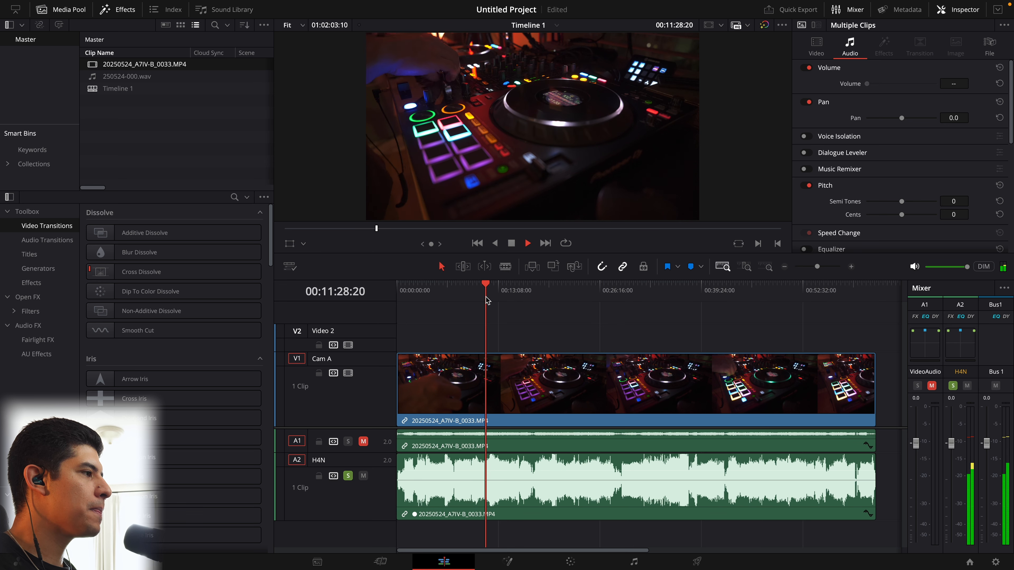
click(632, 291)
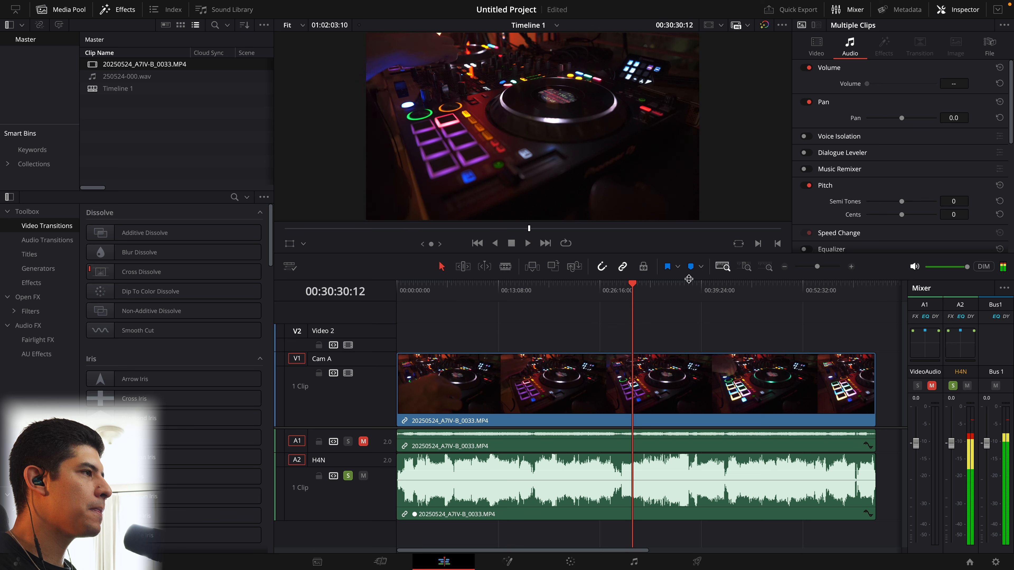
click(683, 292)
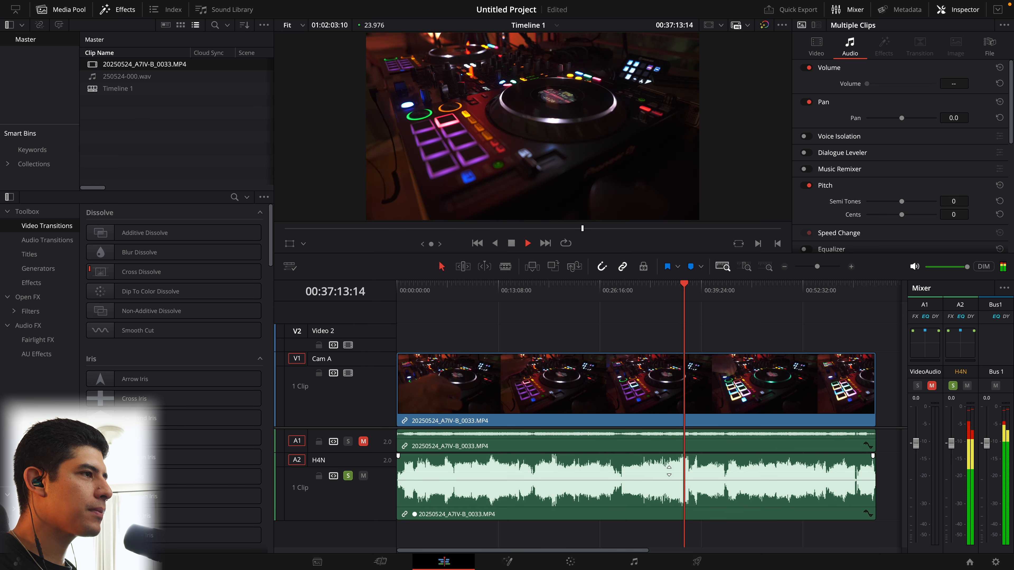
key(space)
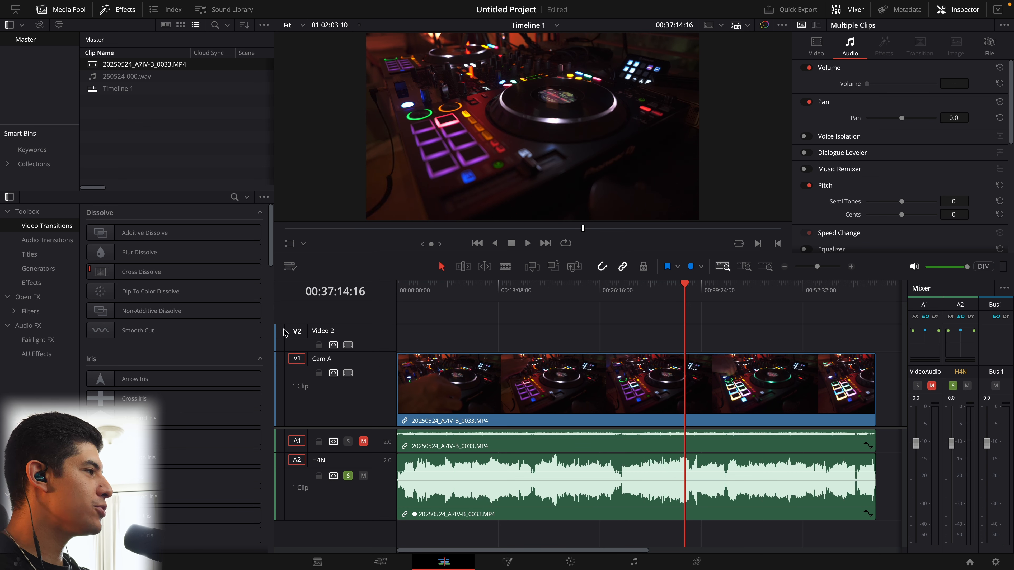
Open the audio clip attributes of 20250524_A7IV-B_0033.MP4 in the media pool and view the source channel choices for the right channel of Audio 2
click(161, 158)
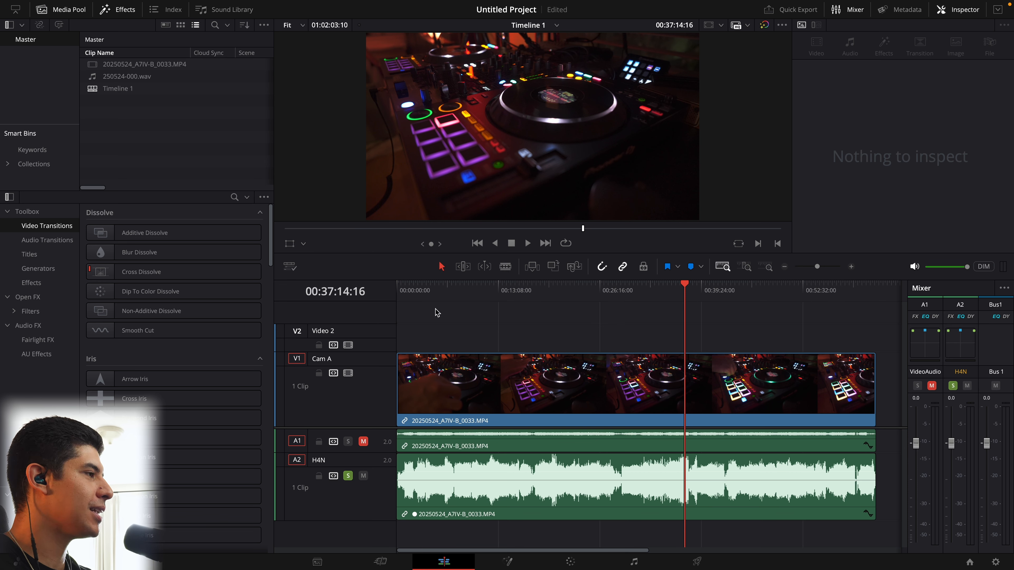
click(493, 385)
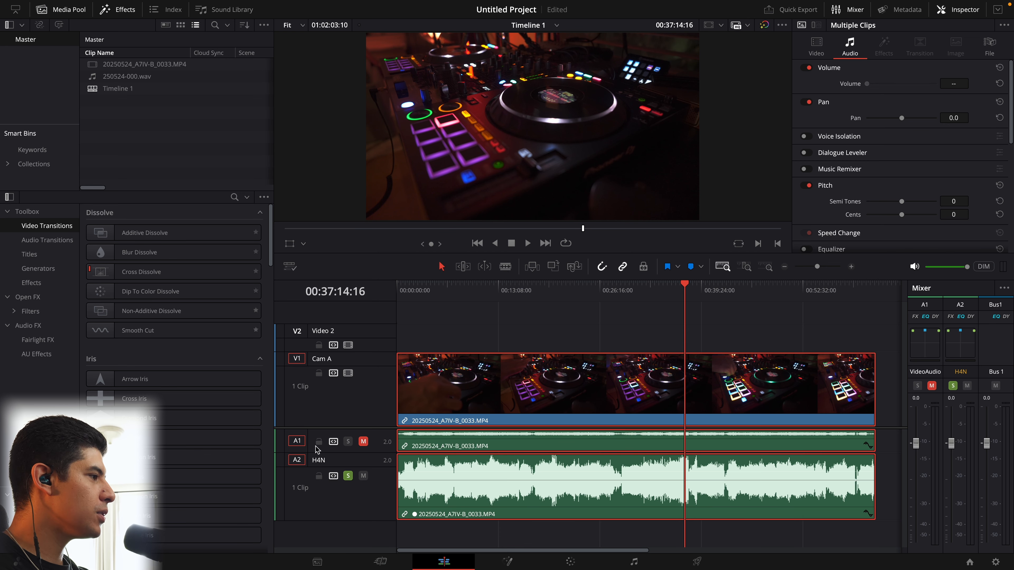
click(334, 567)
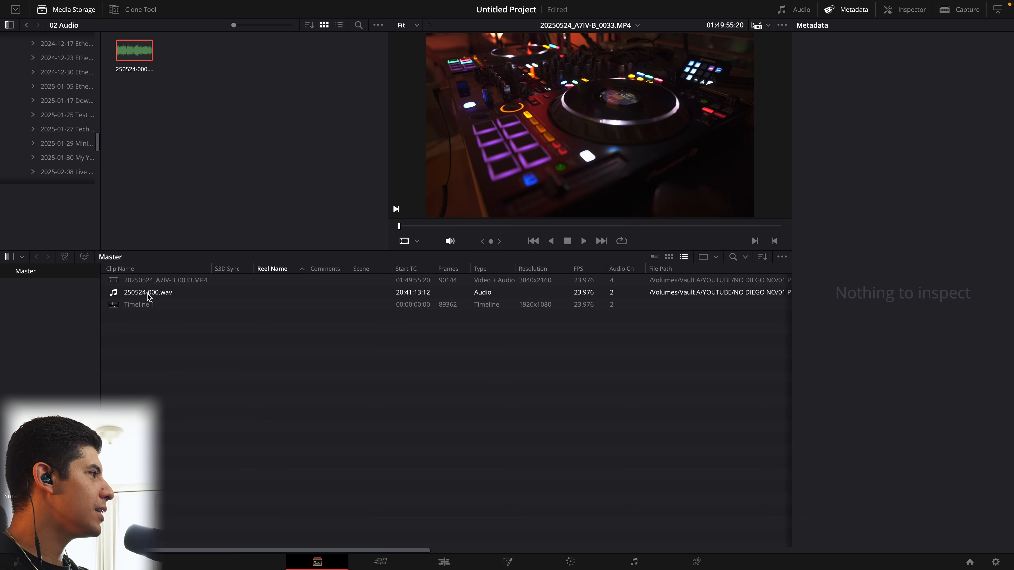
click(139, 284)
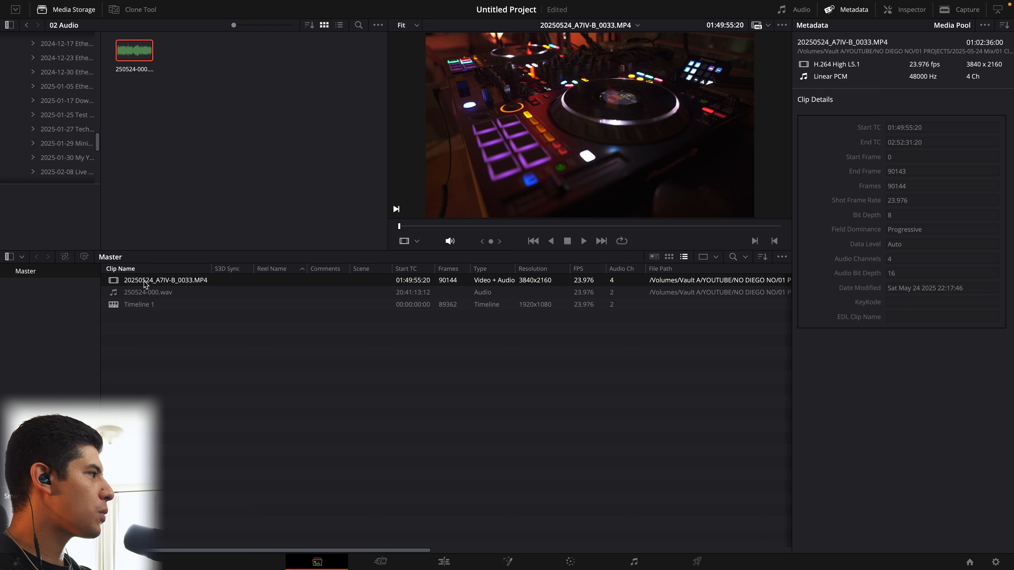
right_click(144, 284)
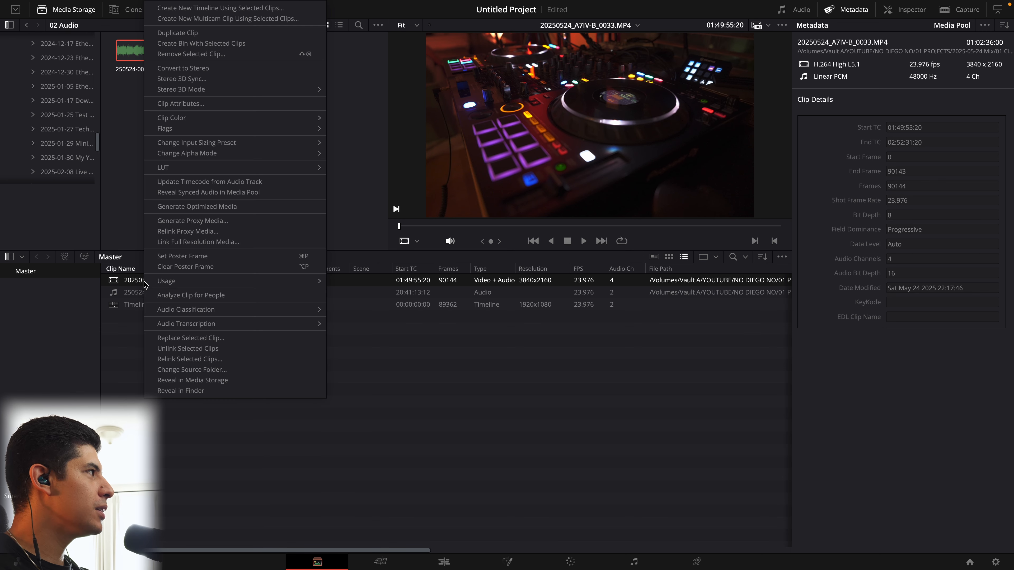
click(176, 104)
click(469, 74)
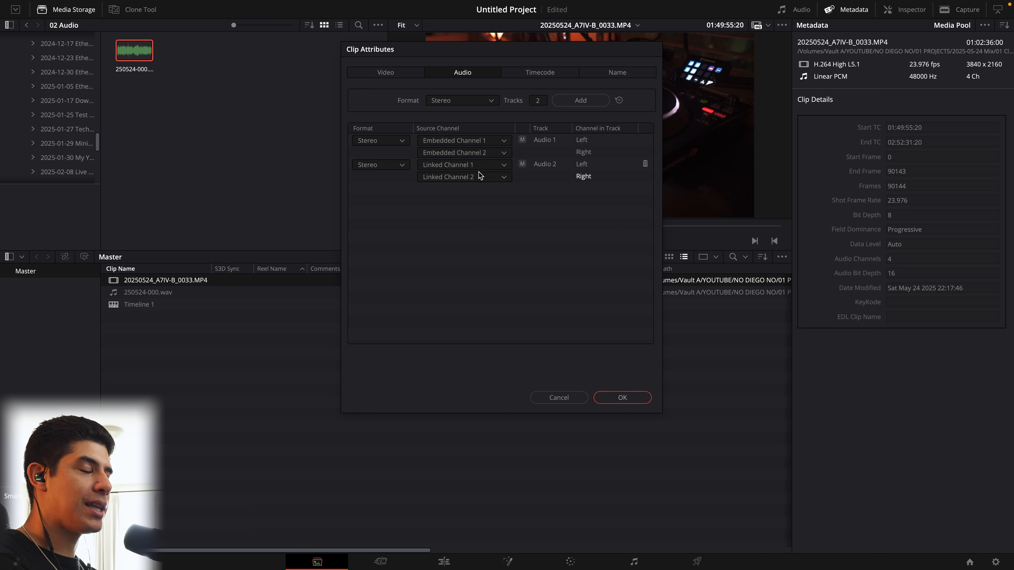
click(474, 179)
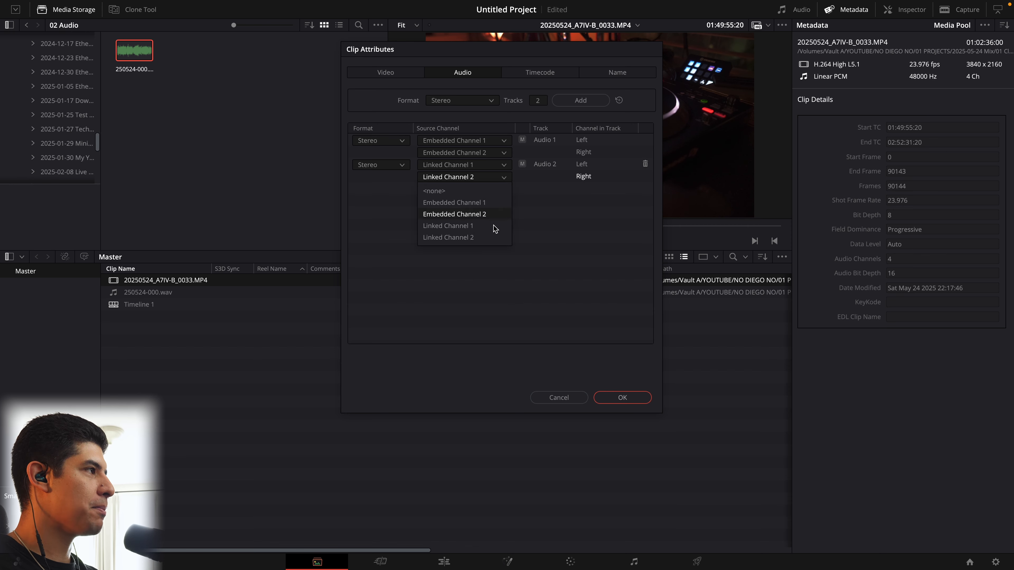
click(561, 216)
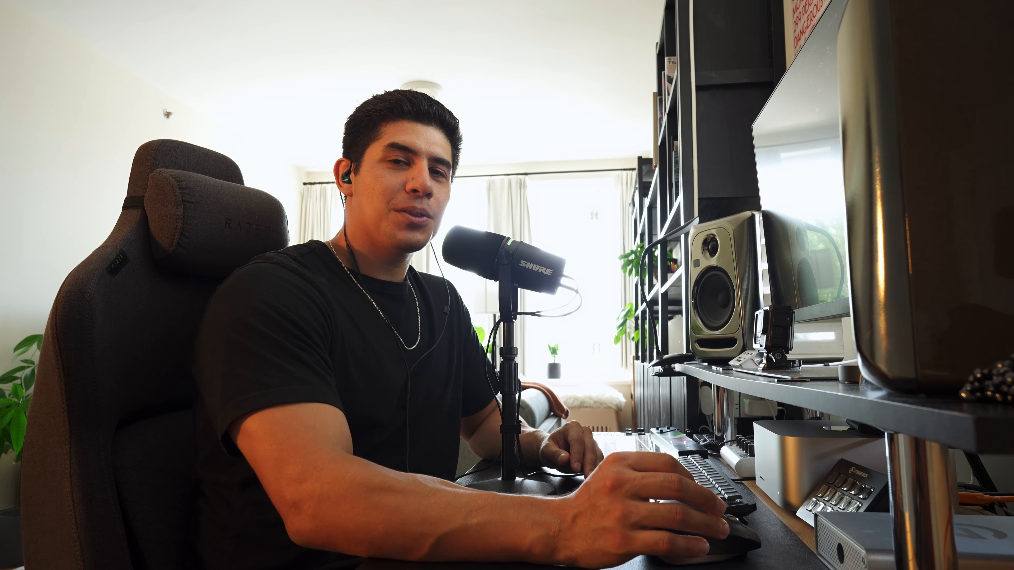